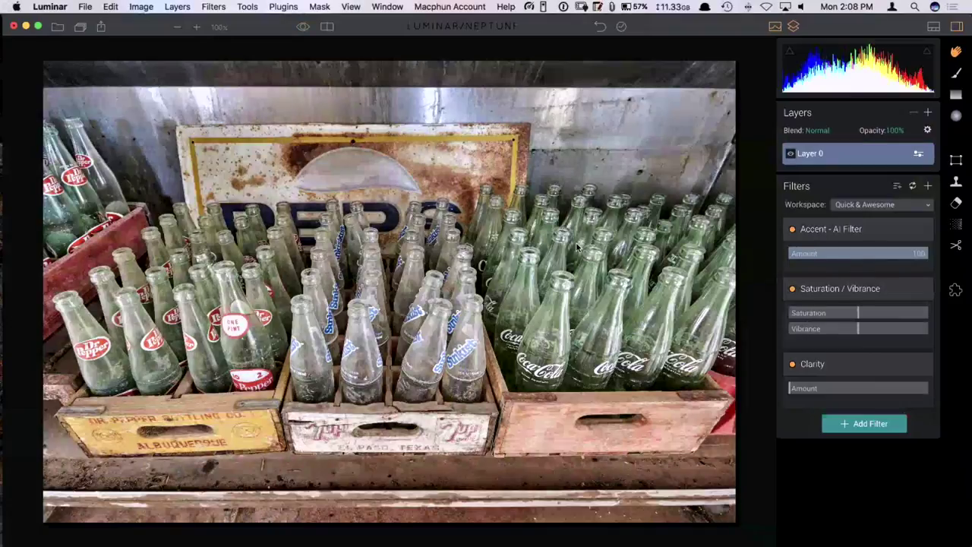
# Step: On the bottle photo, set Accent AI to 92, Saturation to 14, Vibrance to 29 and Clarity to 6
pyautogui.moveTo(872, 262); pyautogui.dragTo(917, 257)
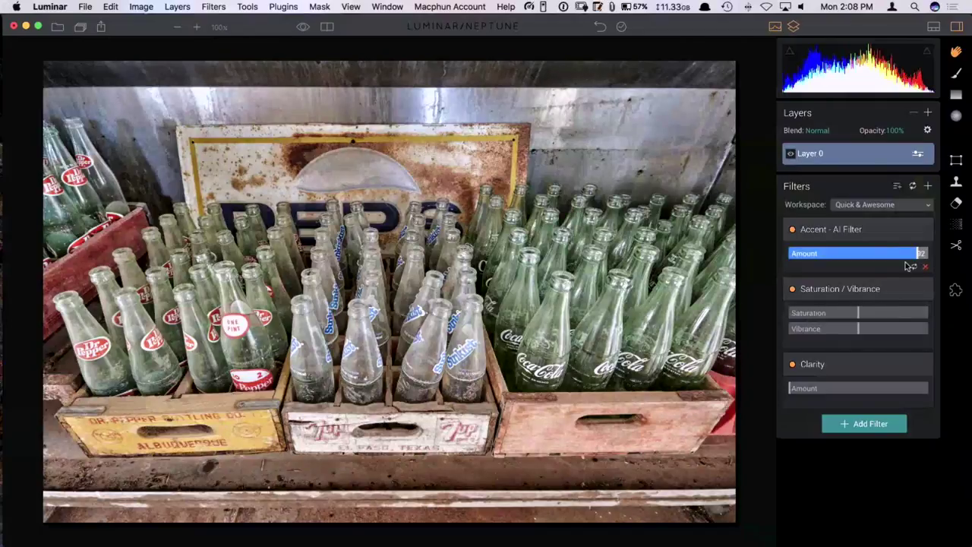
pyautogui.moveTo(858, 313); pyautogui.dragTo(879, 329)
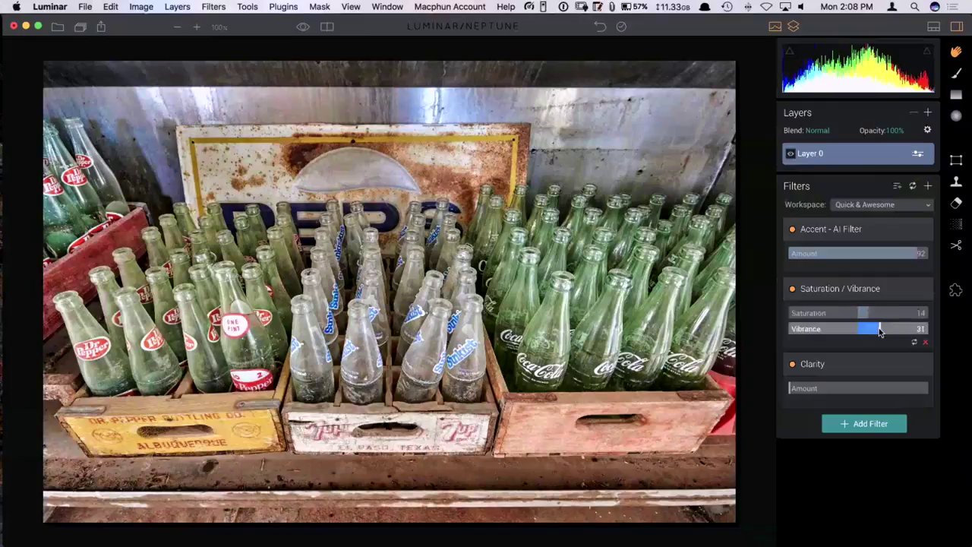
pyautogui.moveTo(792, 388); pyautogui.dragTo(806, 378)
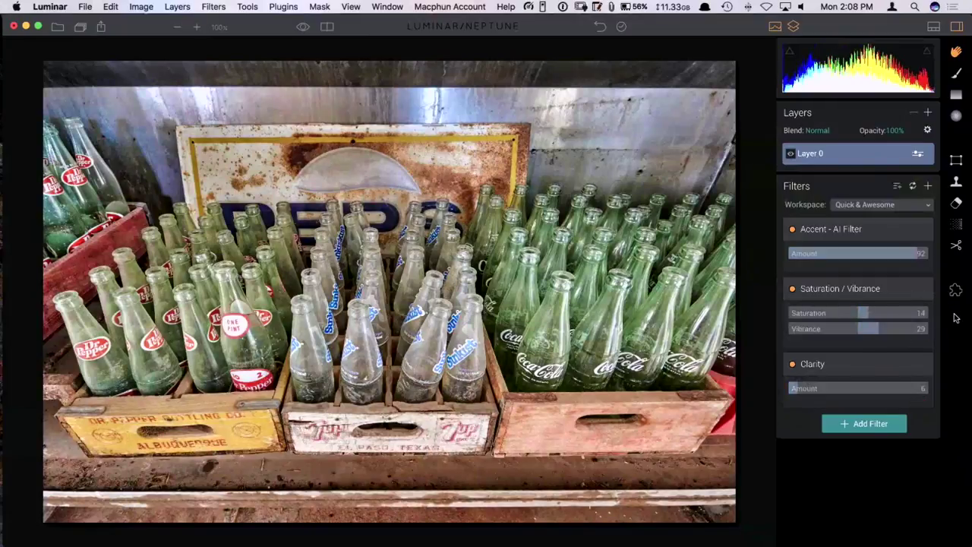
# Step: Send the bottle photo to the Aurora HDR 2017 plugin and create an HDR image from it
pyautogui.click(956, 291)
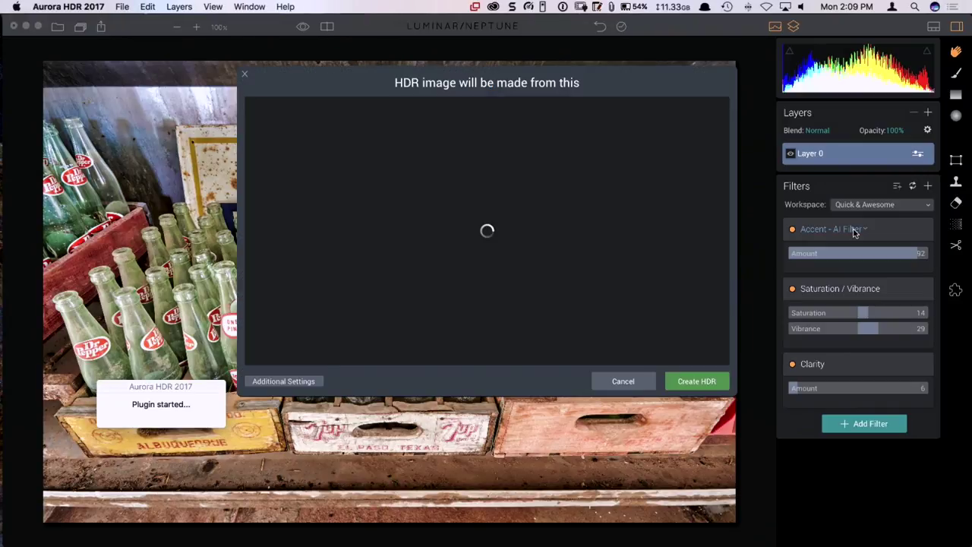
pyautogui.click(703, 384)
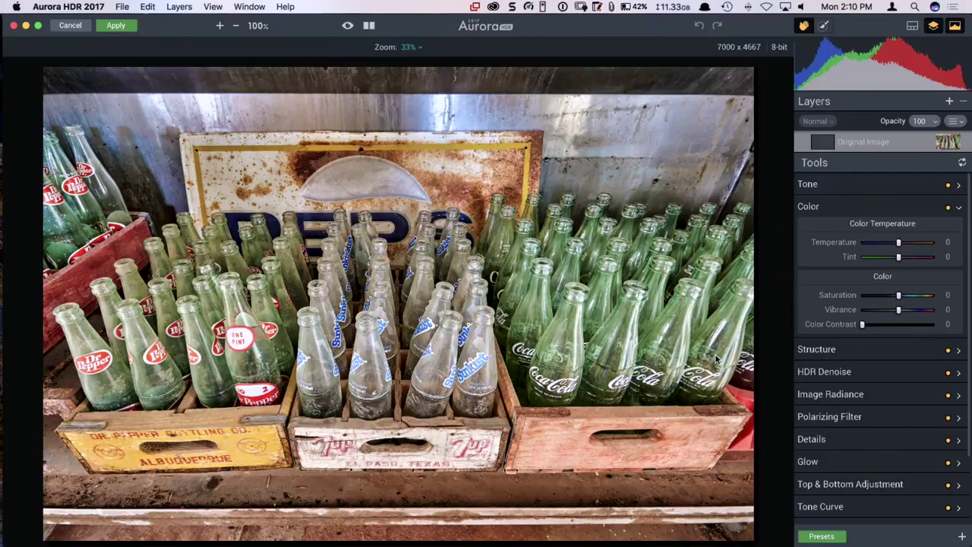
# Step: In the Structure settings, set HDR Detail amount to +77, HDR Structure amount to +61 and Clarity to +32
pyautogui.click(894, 354)
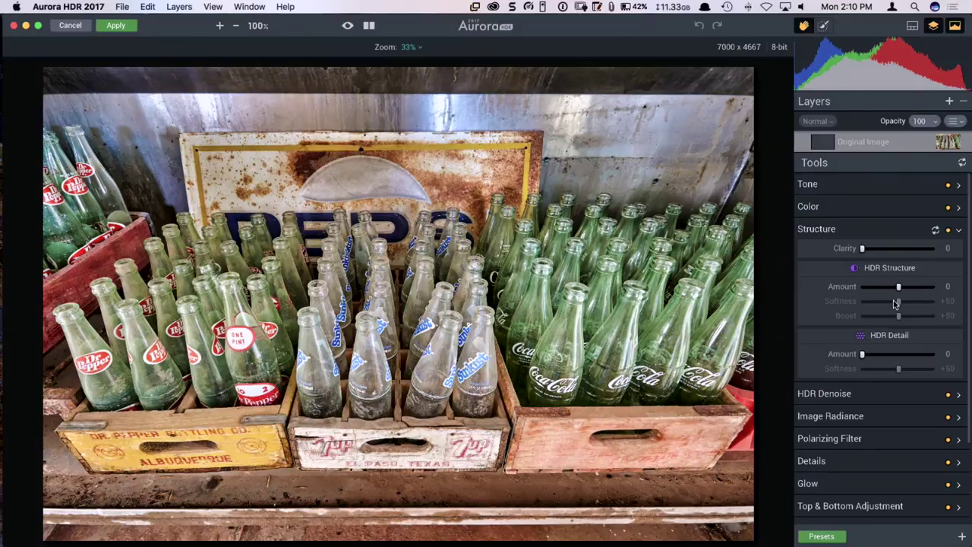
pyautogui.click(866, 355)
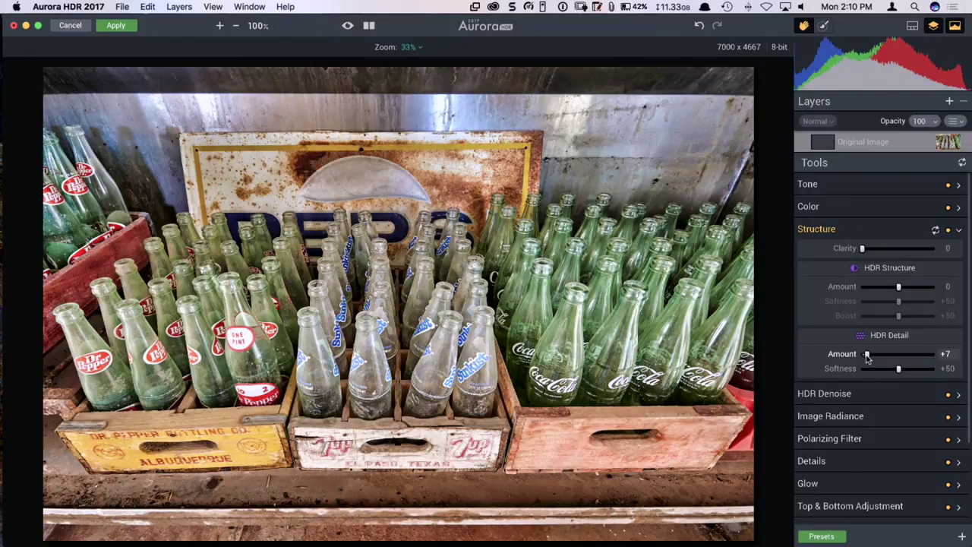
pyautogui.moveTo(866, 354); pyautogui.dragTo(917, 354)
pyautogui.moveTo(898, 286); pyautogui.dragTo(917, 286)
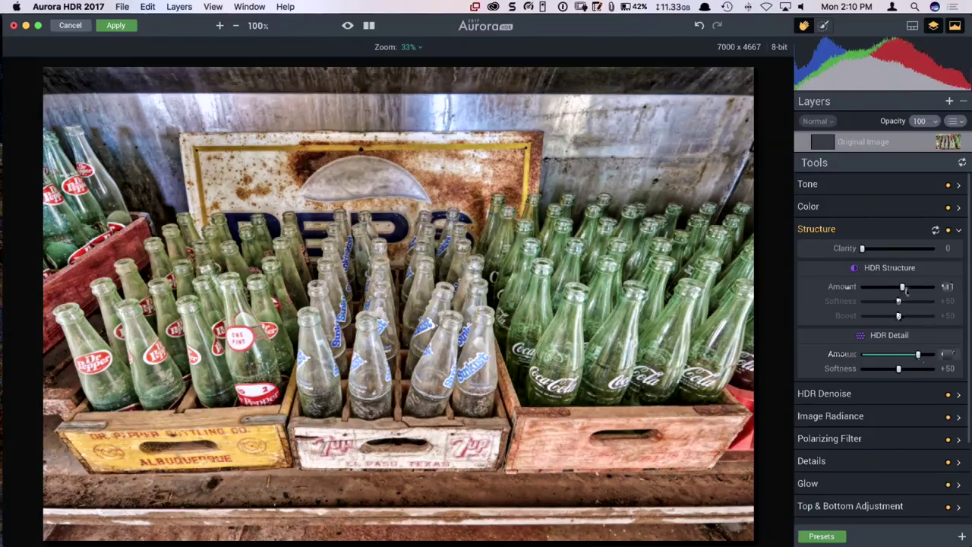
pyautogui.moveTo(862, 248); pyautogui.dragTo(886, 253)
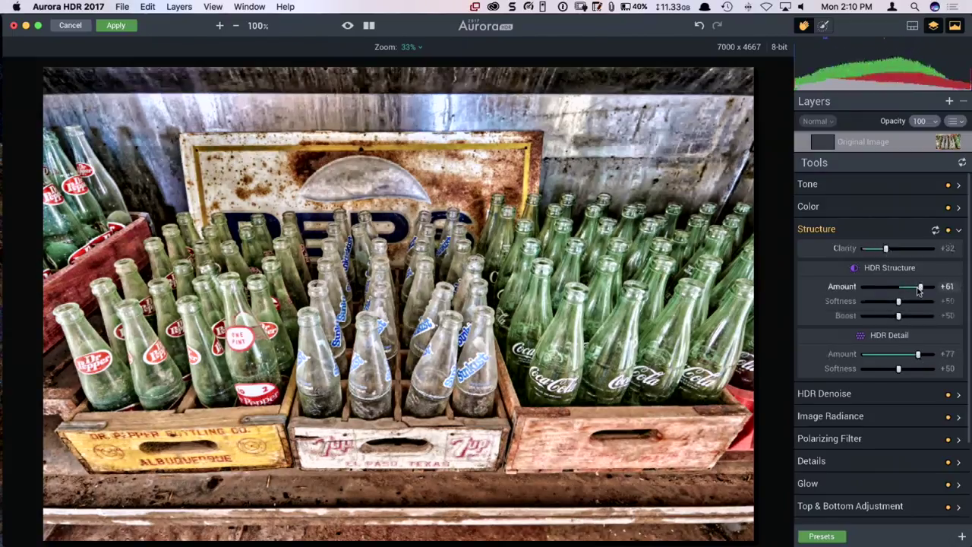
# Step: Compare the HDR edit with the original and apply the result back to Luminar
pyautogui.press('\\')
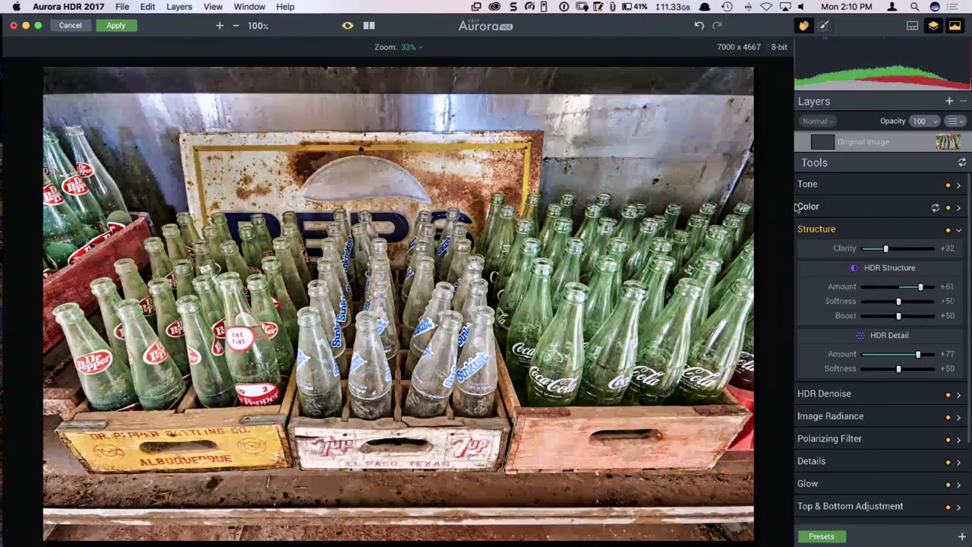
pyautogui.press('\\')
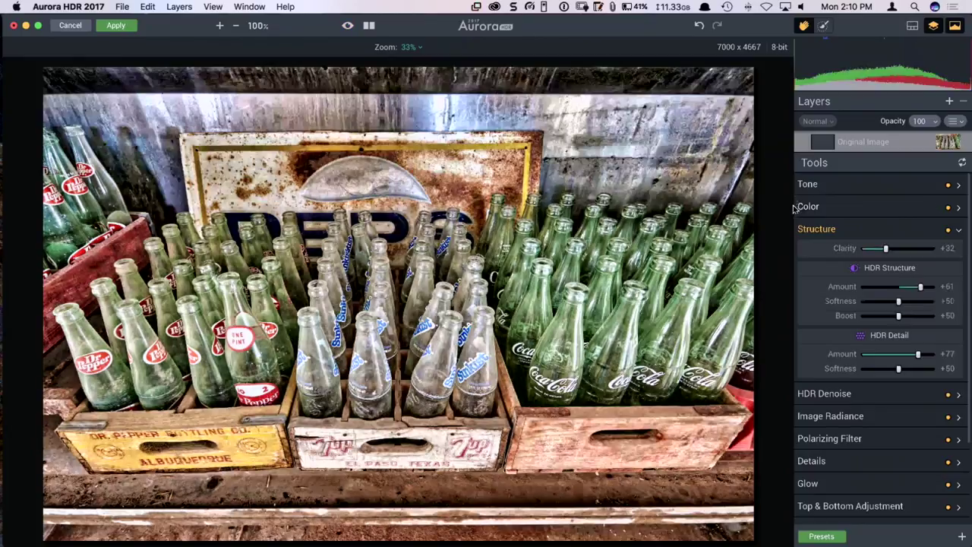
pyautogui.click(115, 26)
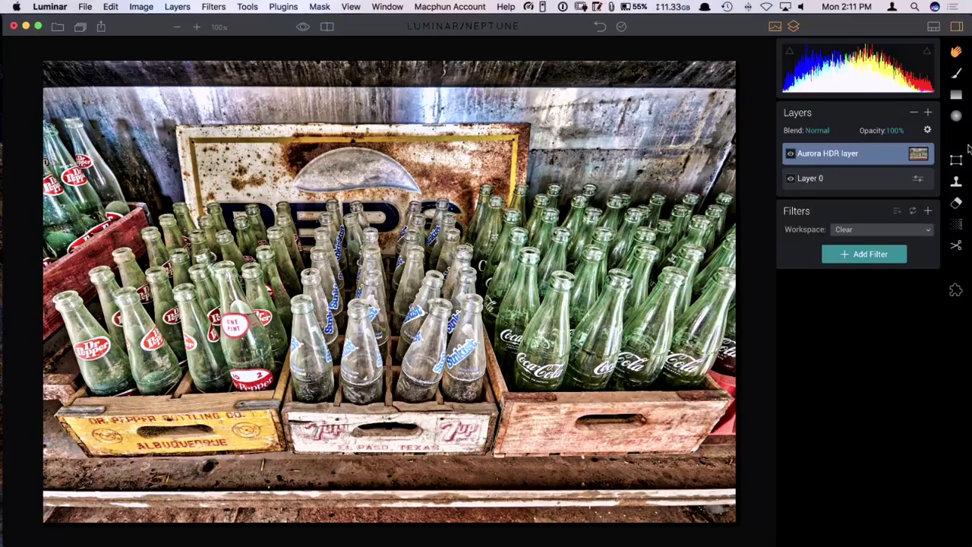
# Step: Mask the Aurora HDR layer with a wide radial ellipse centred on the bottle crates, invert the mask and apply it
pyautogui.click(956, 116)
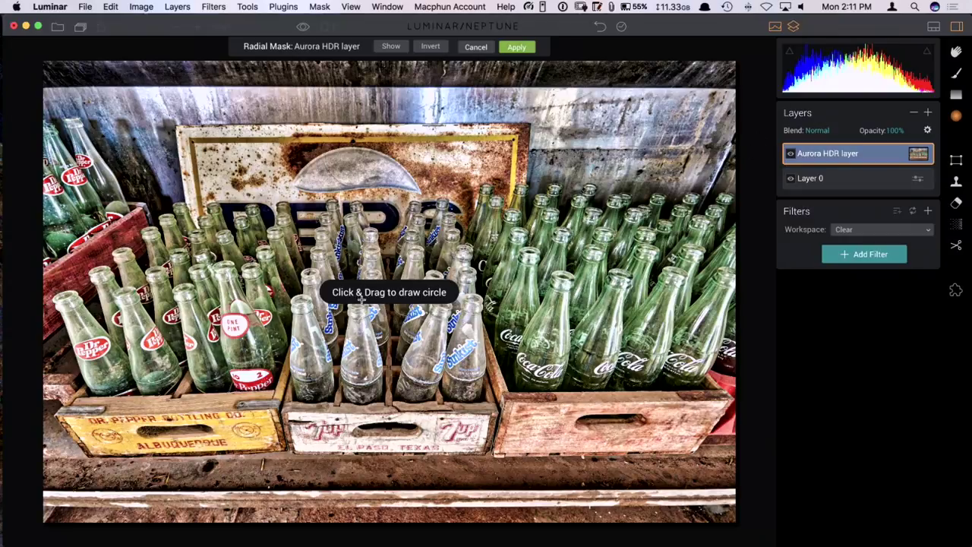
pyautogui.moveTo(315, 307); pyautogui.dragTo(497, 307)
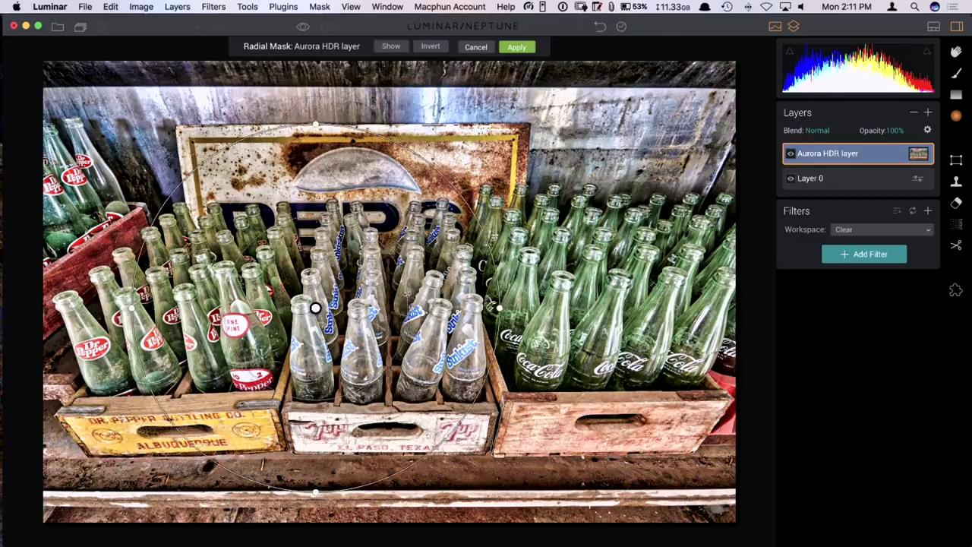
pyautogui.moveTo(343, 189); pyautogui.dragTo(423, 179)
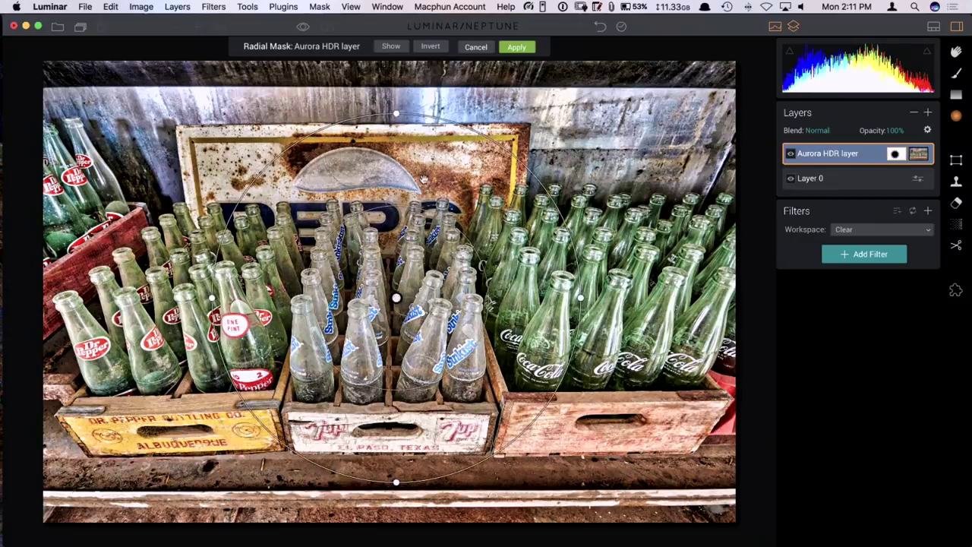
pyautogui.moveTo(396, 113); pyautogui.dragTo(393, 191)
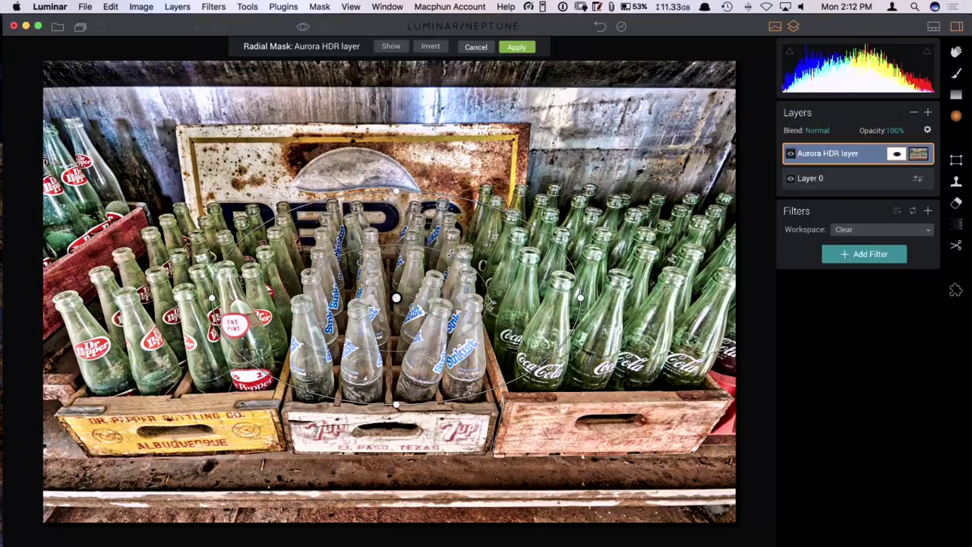
pyautogui.moveTo(580, 298); pyautogui.dragTo(730, 297)
pyautogui.moveTo(396, 170); pyautogui.dragTo(395, 120)
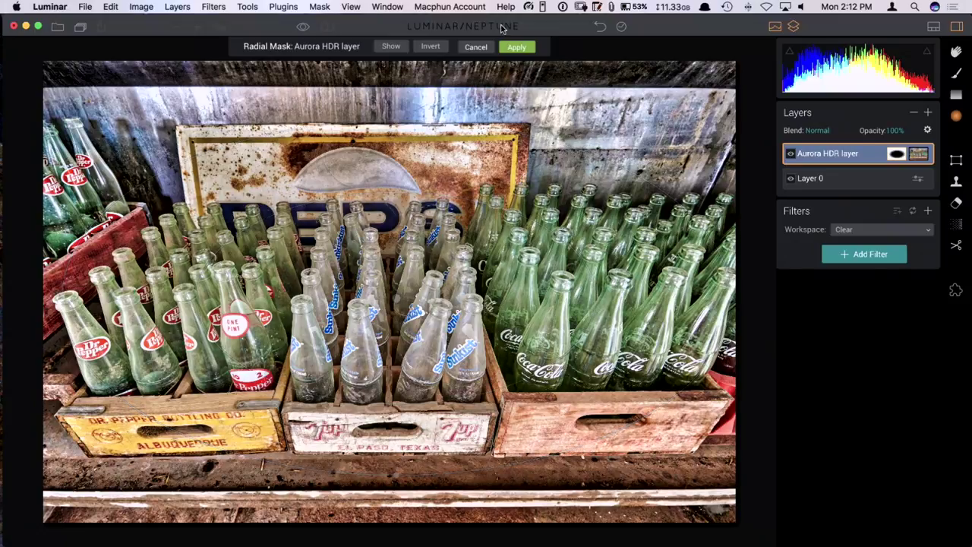
pyautogui.click(431, 47)
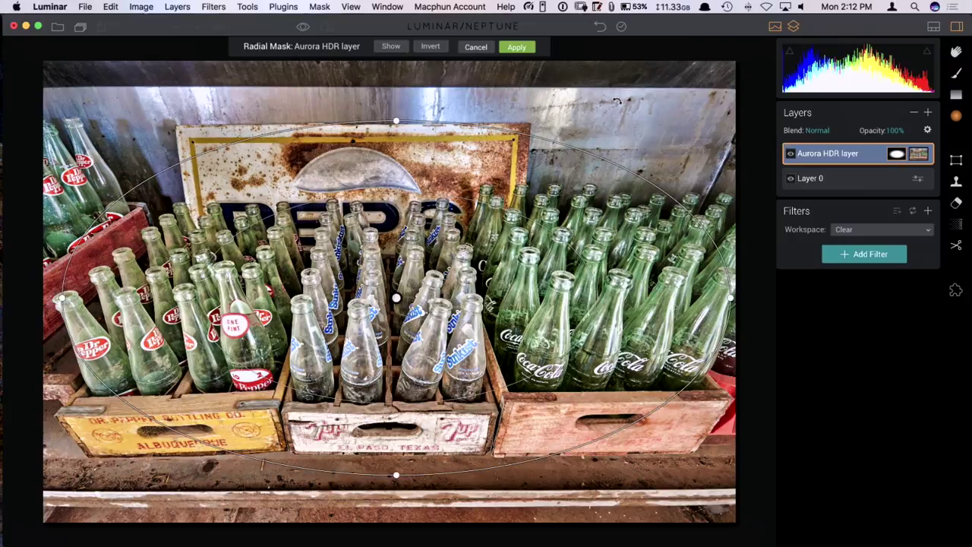
pyautogui.click(517, 47)
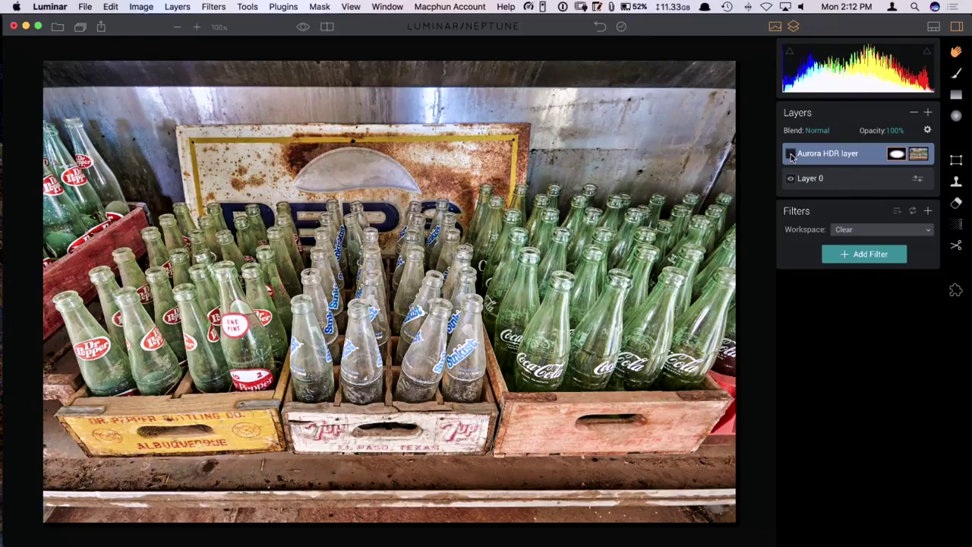
# Step: Show the Aurora HDR layer and set its opacity to 82%
pyautogui.click(791, 155)
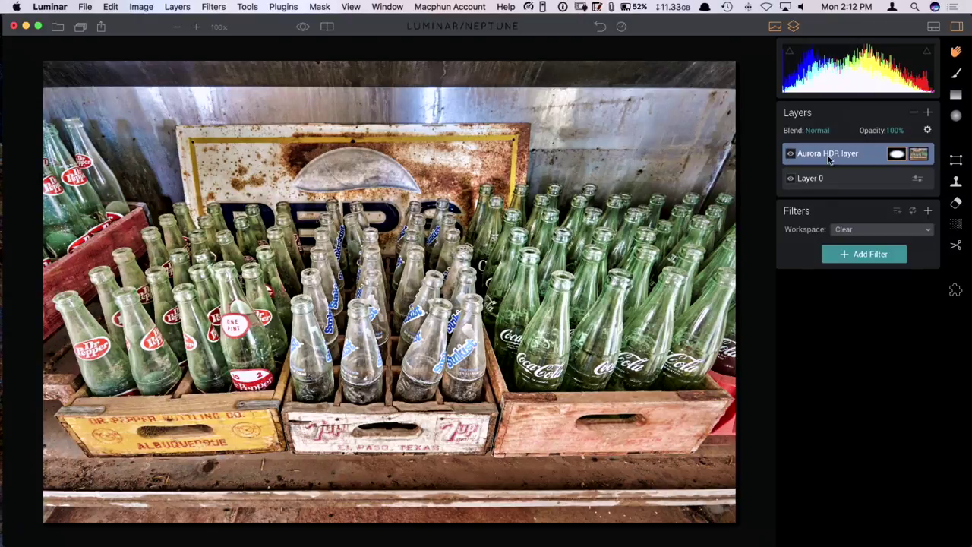
pyautogui.click(907, 132)
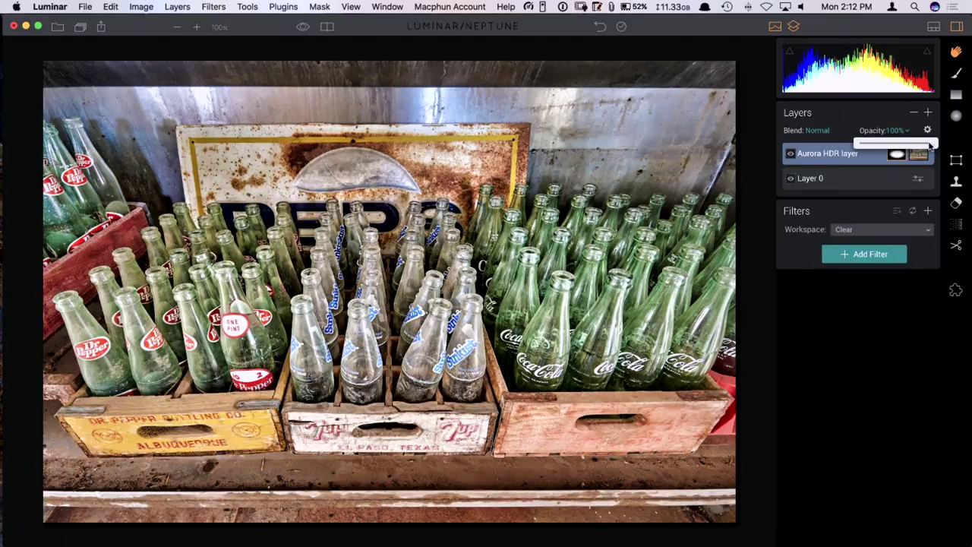
pyautogui.moveTo(928, 144); pyautogui.dragTo(918, 145)
pyautogui.click(898, 354)
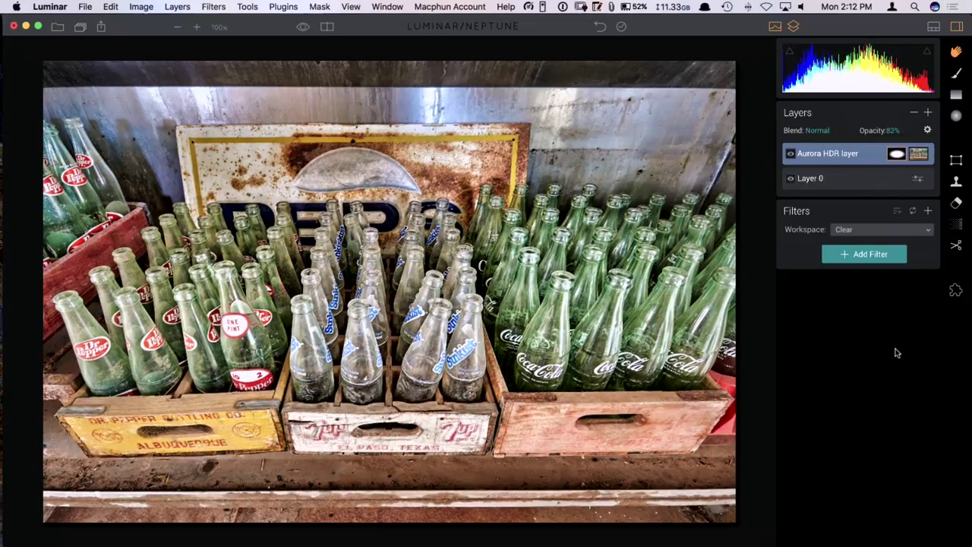
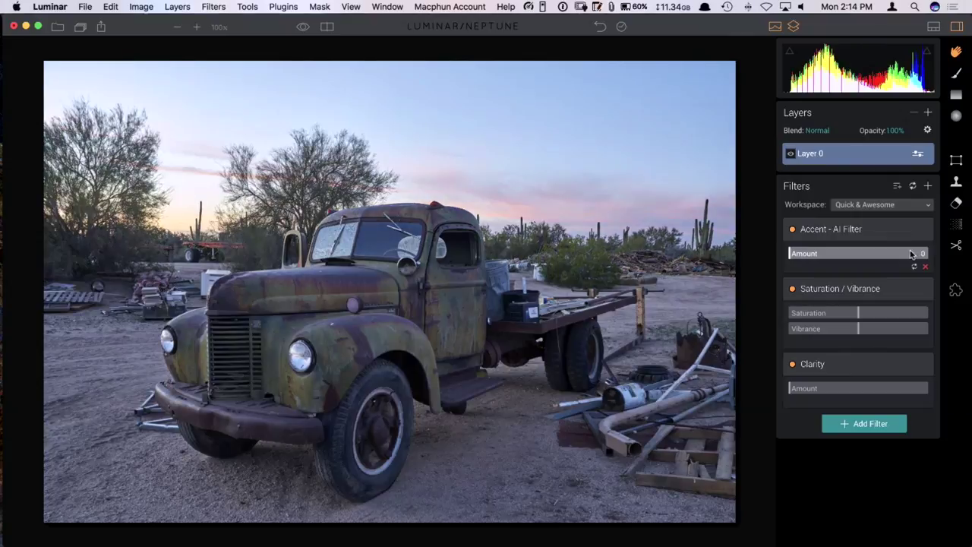
# Step: On the truck photo, set Accent AI to 89, Saturation to 8, Vibrance to 12 and Clarity to 16
pyautogui.moveTo(863, 255); pyautogui.dragTo(914, 255)
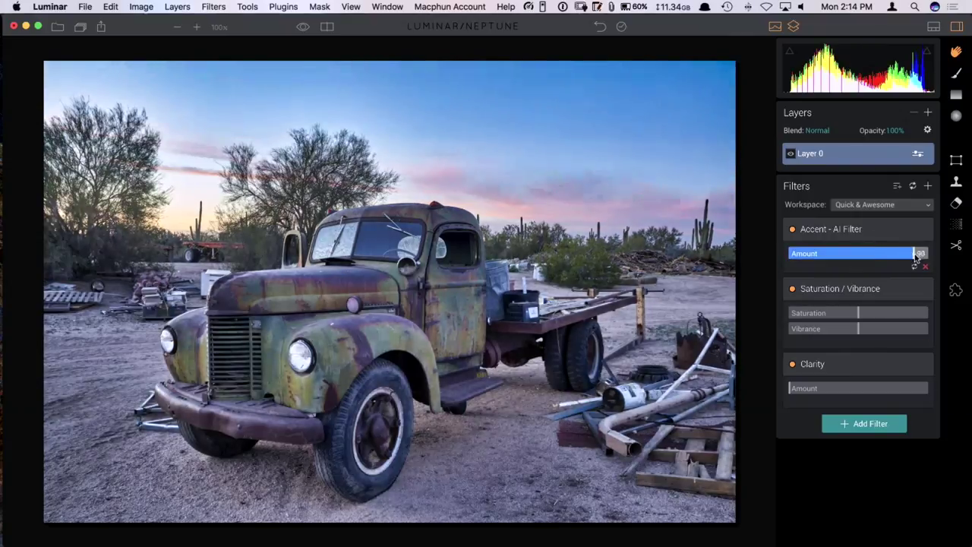
pyautogui.moveTo(857, 312); pyautogui.dragTo(864, 329)
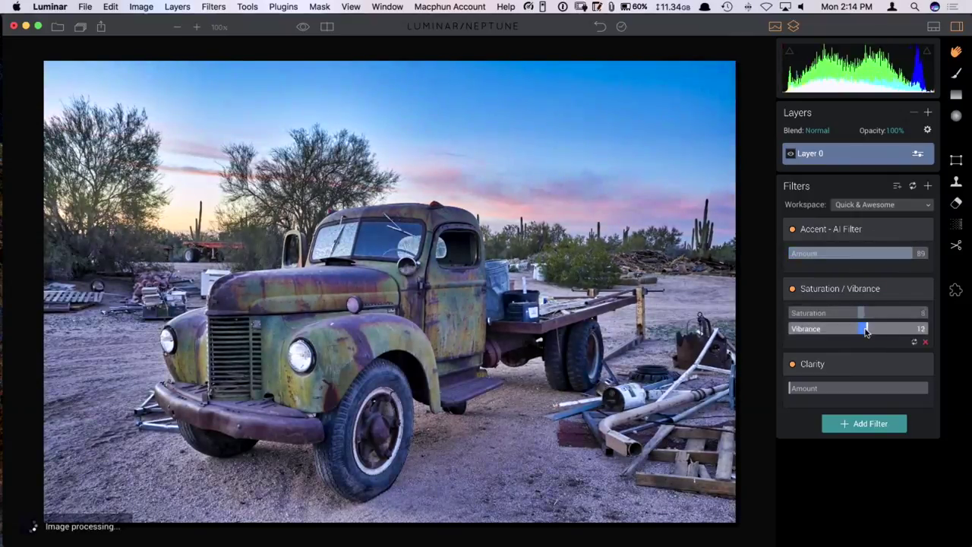
pyautogui.moveTo(792, 388); pyautogui.dragTo(816, 385)
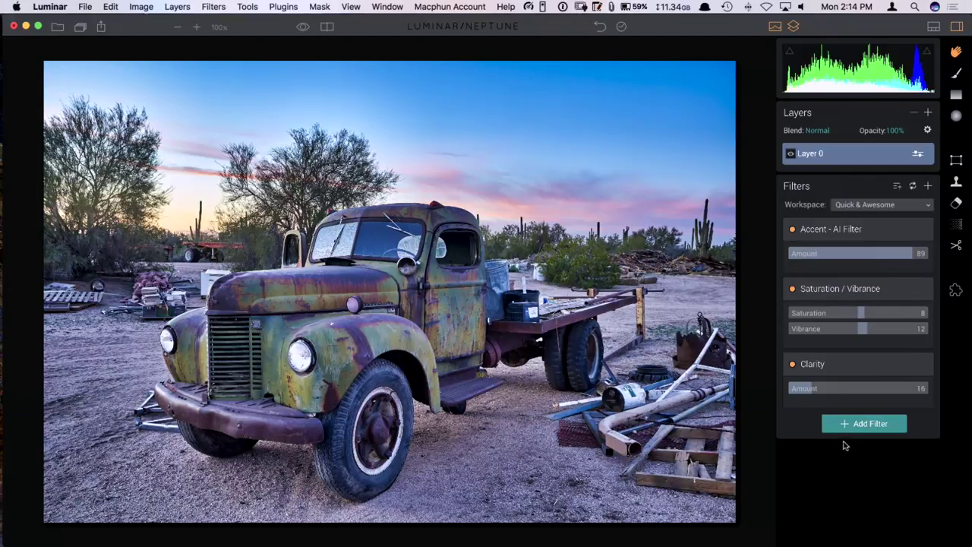
# Step: Add a new adjustment layer above the truck photo with the Tone and Details Enhancer filters
pyautogui.click(928, 113)
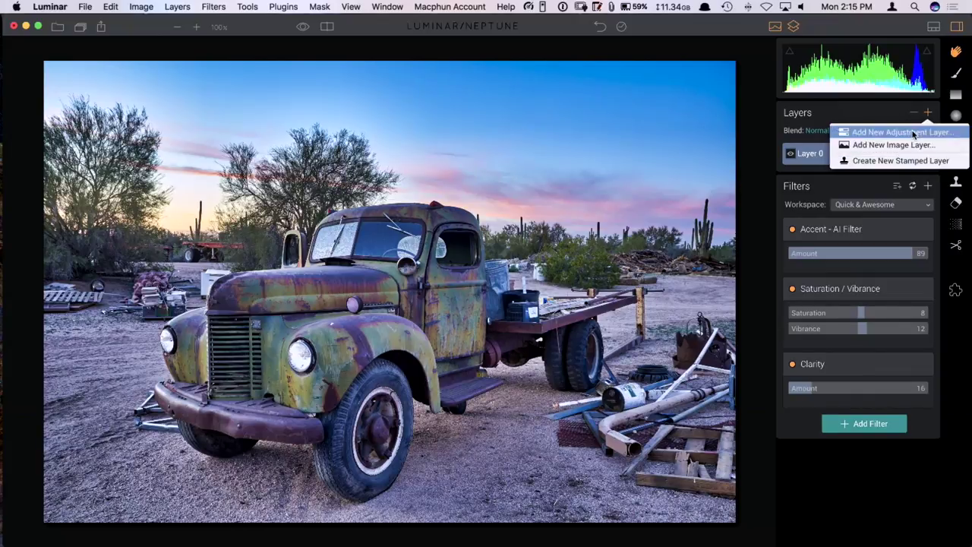
pyautogui.click(913, 130)
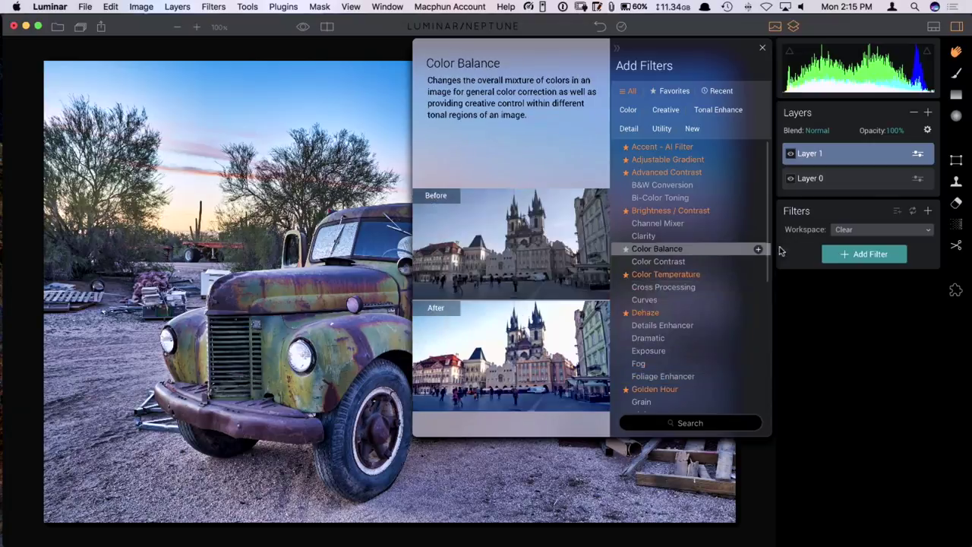
pyautogui.scroll(-2, 768, 287)
pyautogui.scroll(-10, 765, 304)
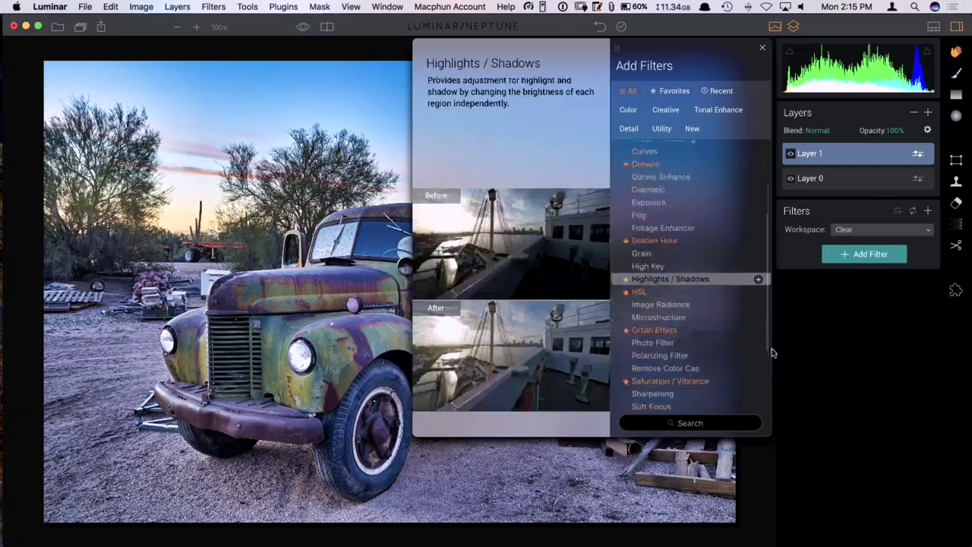
pyautogui.click(757, 381)
pyautogui.scroll(8, 767, 346)
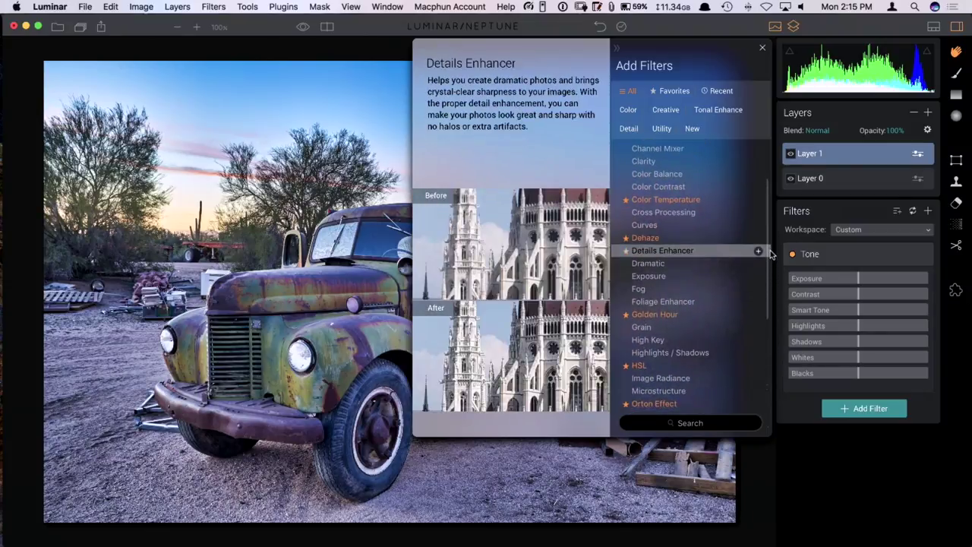
pyautogui.click(700, 251)
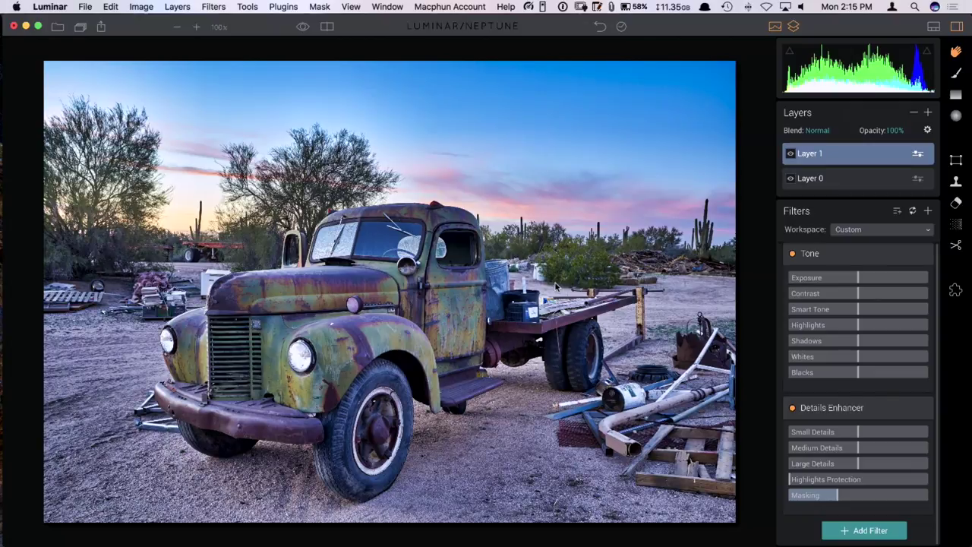
# Step: Select Layer 0 and compare the truck photo before and after its adjustments
pyautogui.click(866, 178)
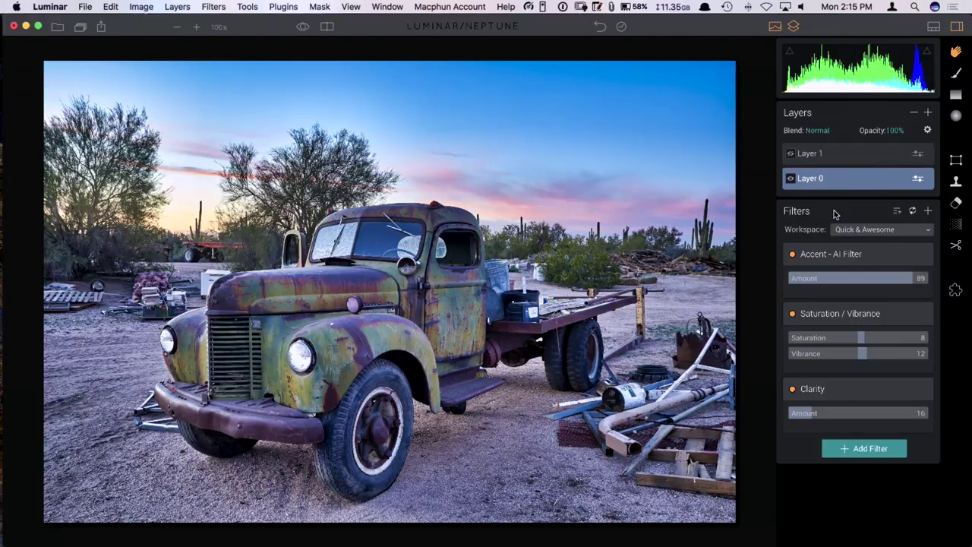
pyautogui.press('\\')
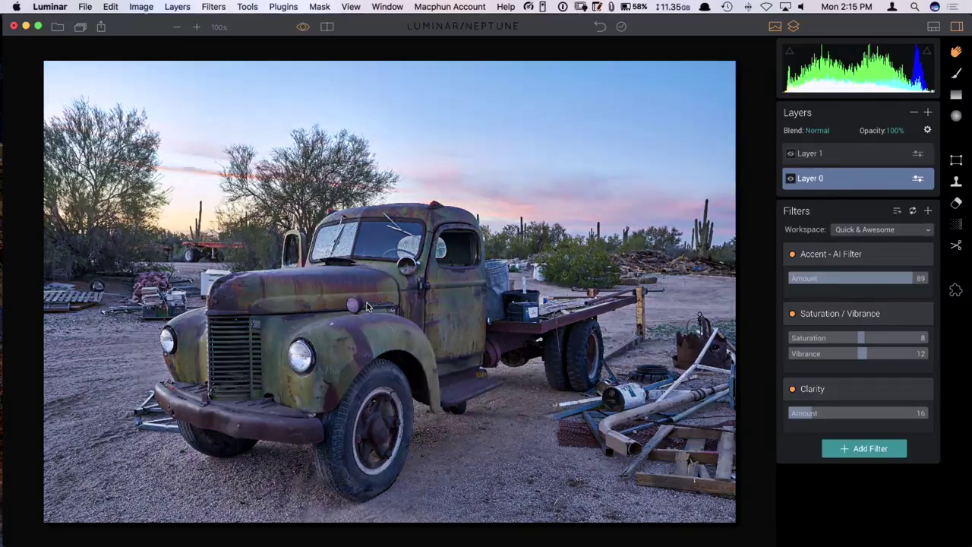
pyautogui.press('\\')
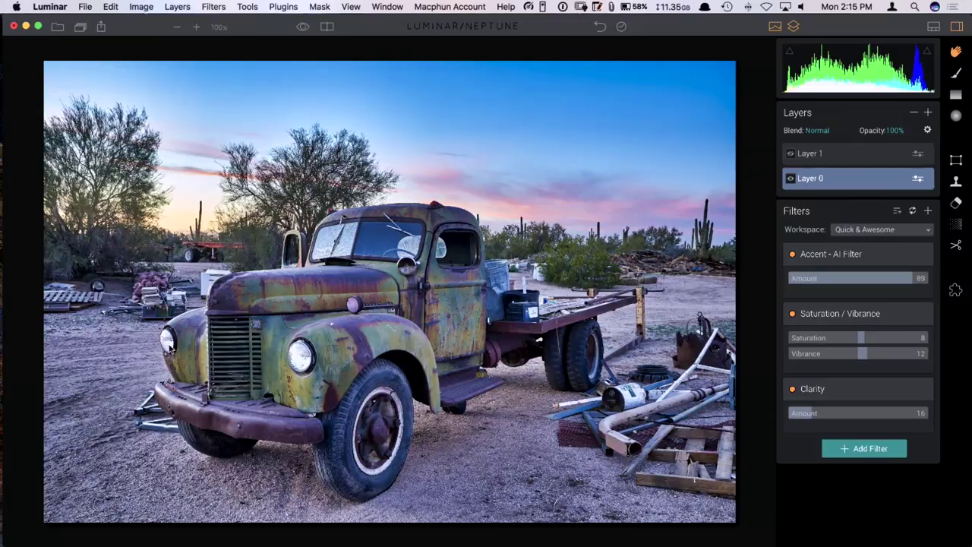
pyautogui.press('\\')
# Step: Target the Accent AI filter with the masking brush and compare the truck photo with that filter off and on
pyautogui.click(957, 75)
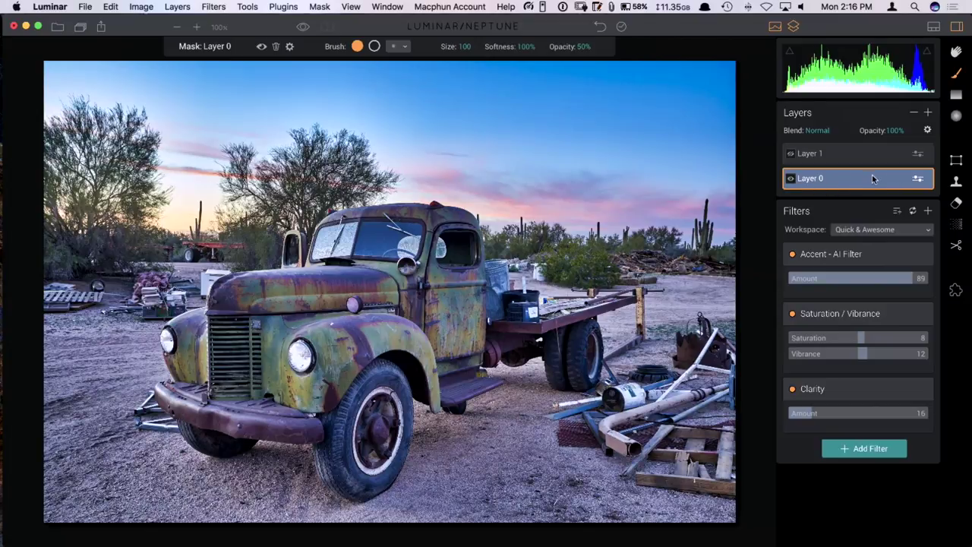
pyautogui.moveTo(899, 261)
pyautogui.click(912, 257)
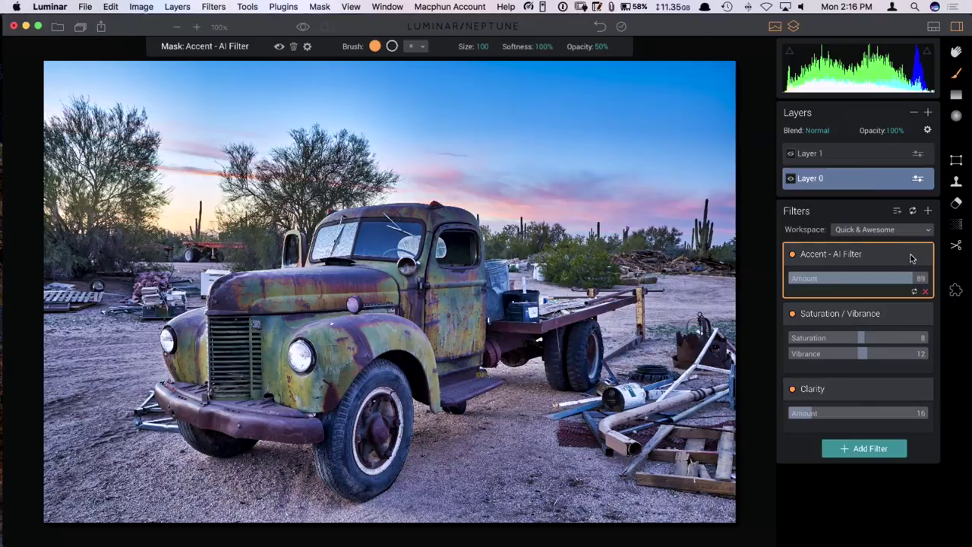
pyautogui.click(793, 254)
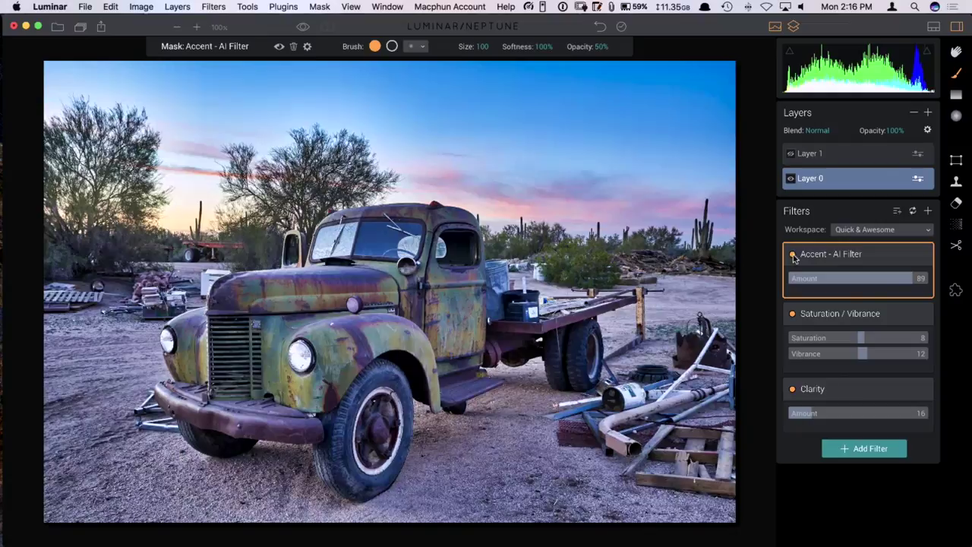
pyautogui.click(793, 255)
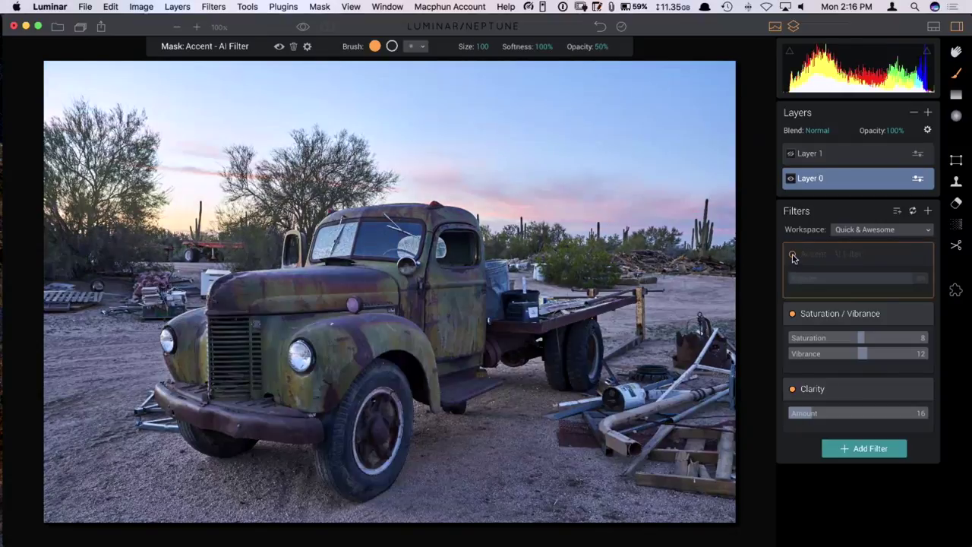
pyautogui.click(793, 255)
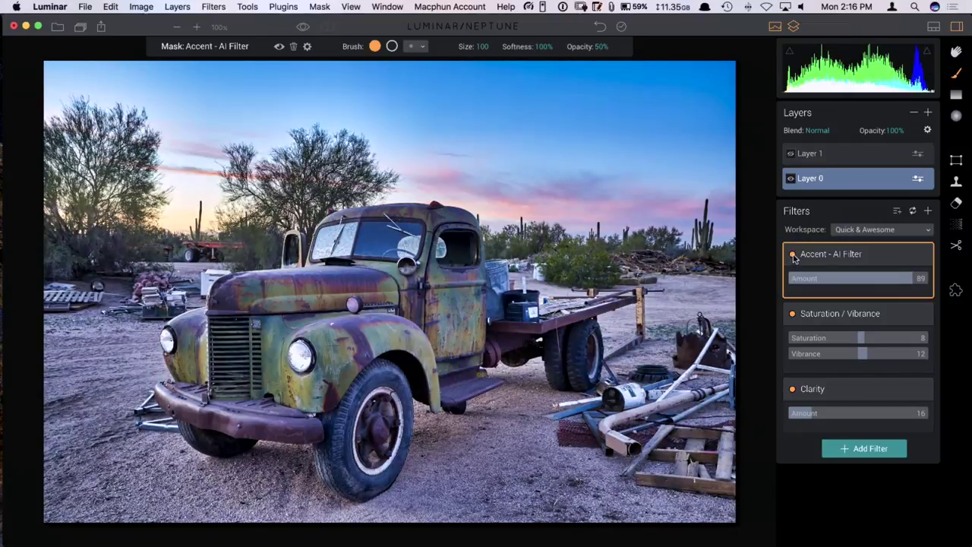
pyautogui.click(793, 255)
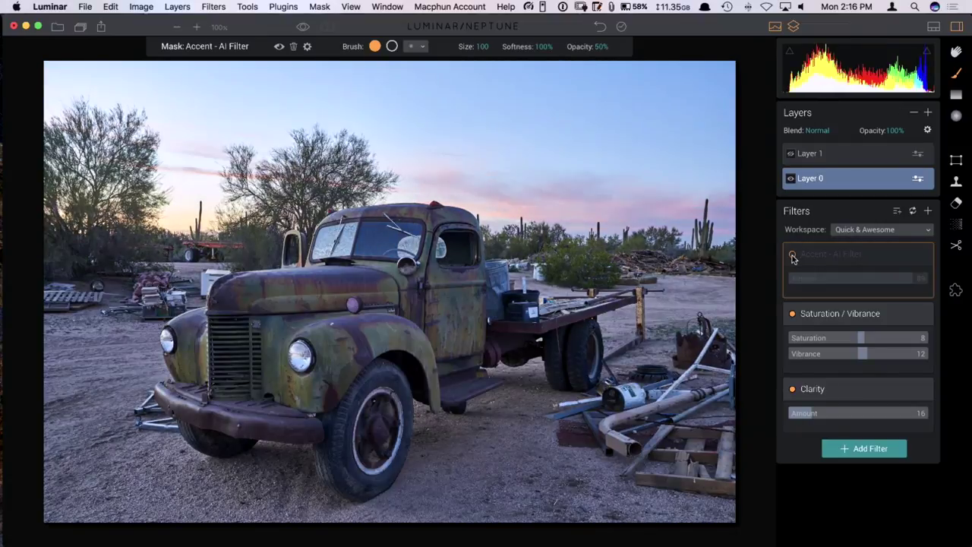
pyautogui.click(792, 255)
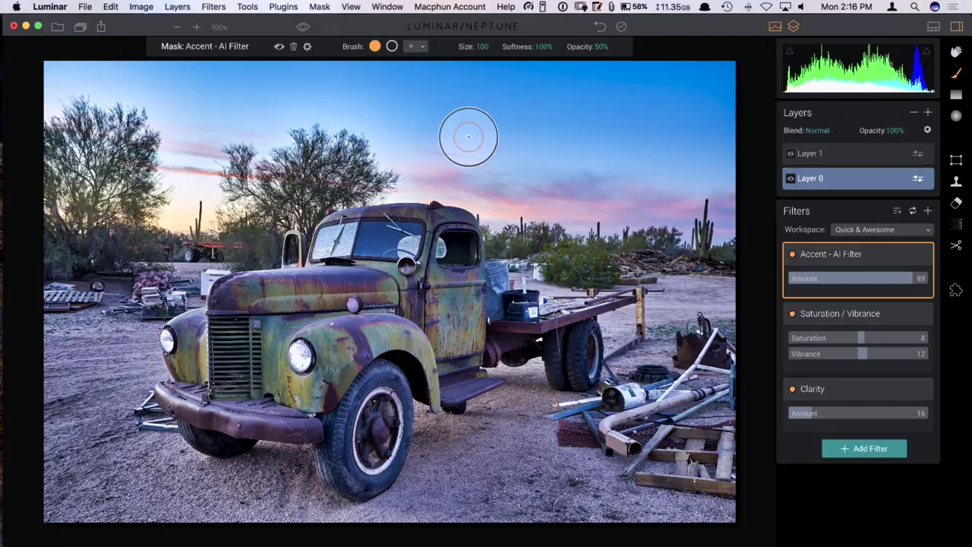
# Step: Set the mask brush to erase and reduce its size to 40
pyautogui.click(392, 47)
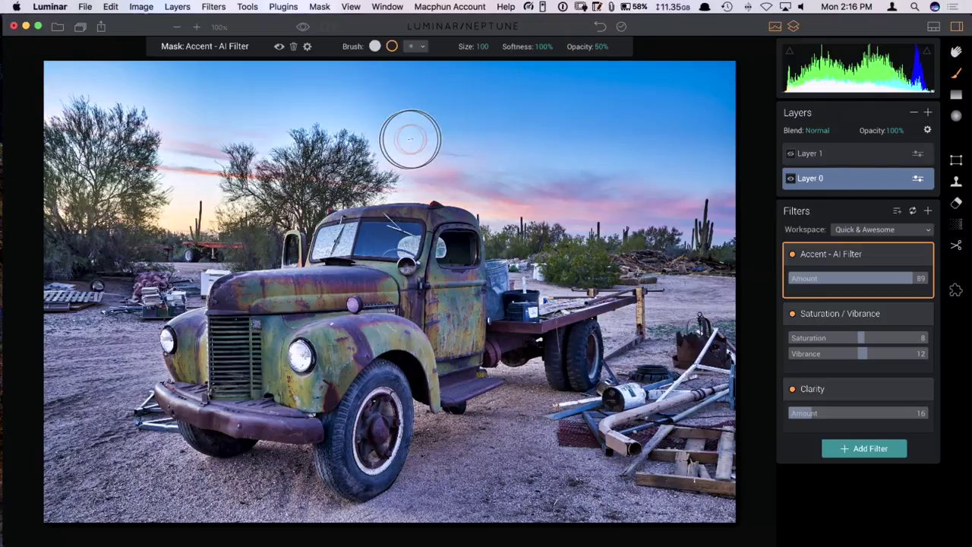
pyautogui.click(417, 46)
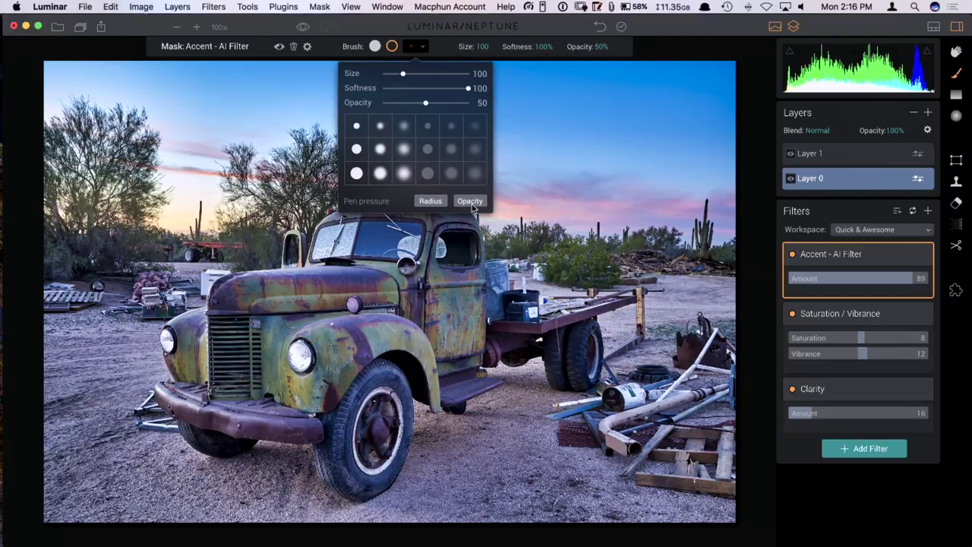
pyautogui.click(437, 49)
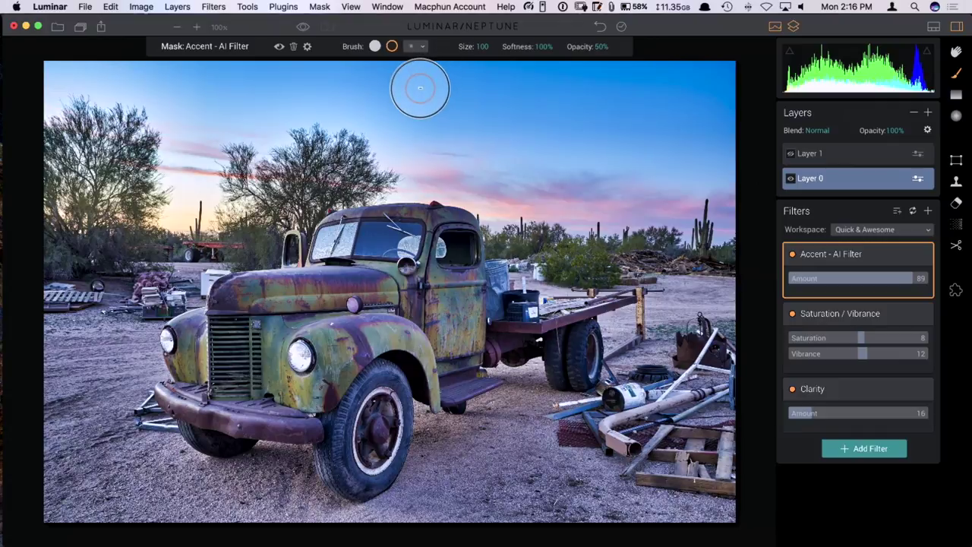
pyautogui.press('[')
pyautogui.press('[')
pyautogui.press('[')
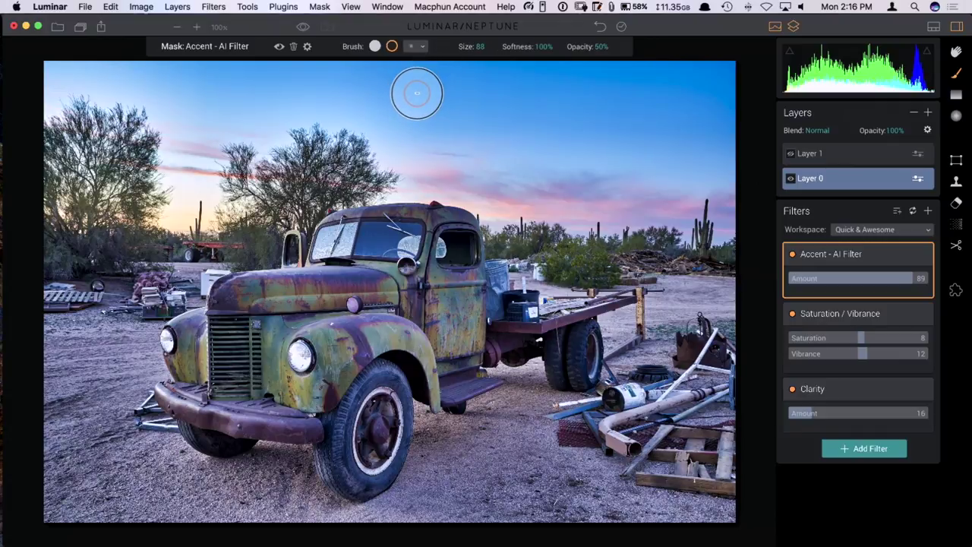
pyautogui.press('[')
pyautogui.press('[')
pyautogui.press('[')
pyautogui.press('[')
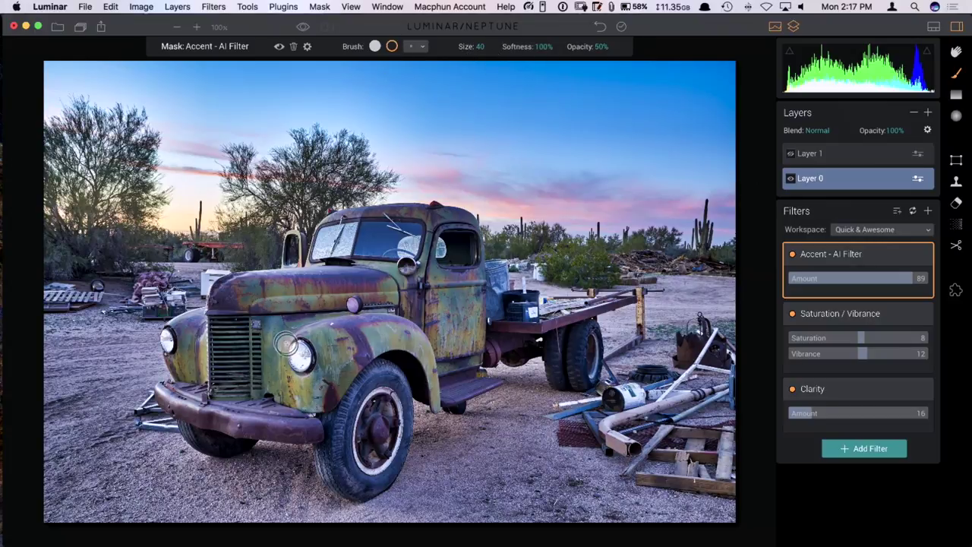
# Step: Erase the Accent AI effect over the truck's front headlight and reduce the brush size to 28
pyautogui.click(300, 359)
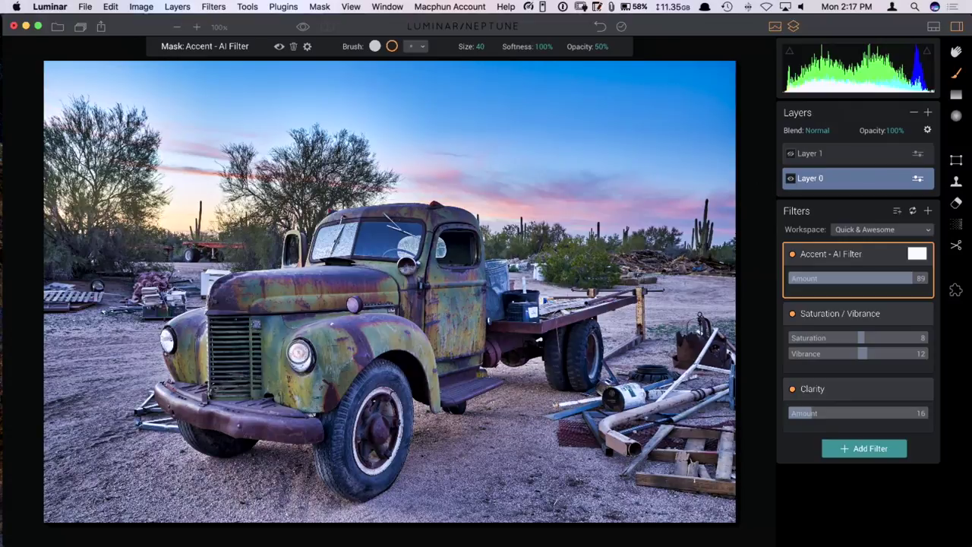
pyautogui.press('[')
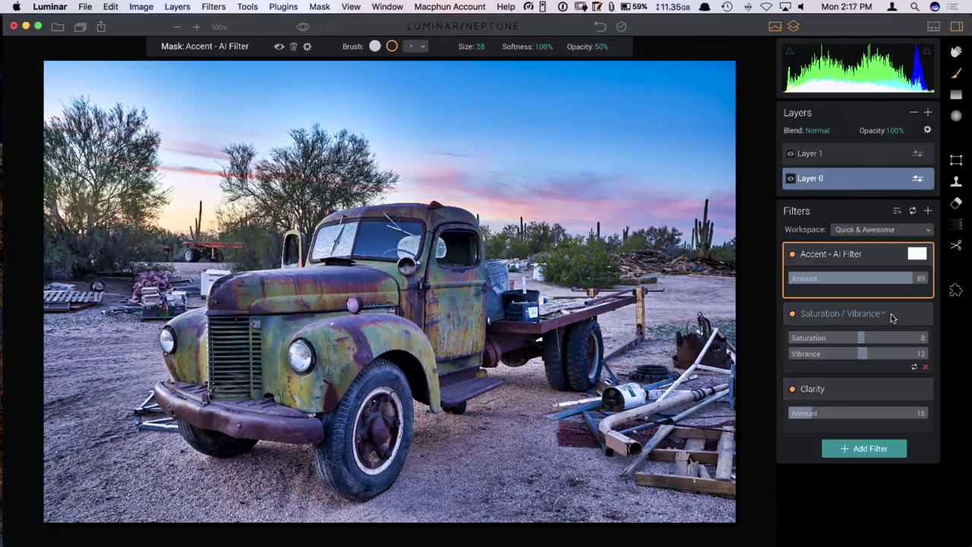
pyautogui.moveTo(894, 310)
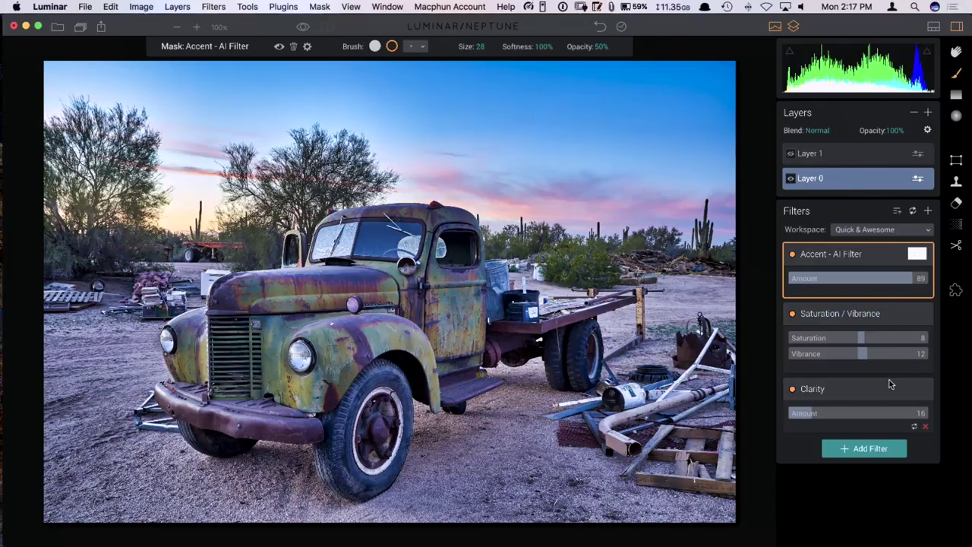
# Step: On Layer 1, set the Tone filter's Exposure to 0.28, Contrast to 10 and Shadows to 26
pyautogui.click(908, 316)
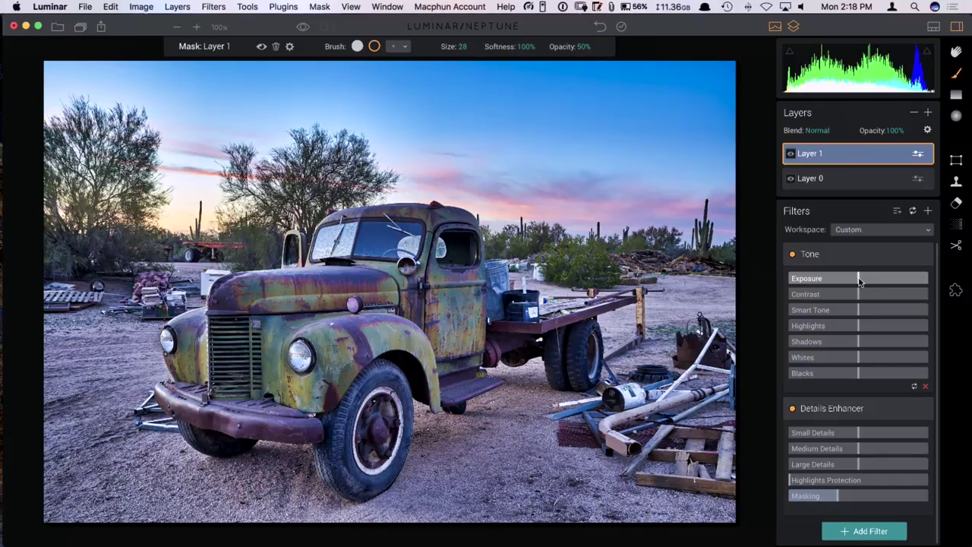
pyautogui.moveTo(862, 282); pyautogui.dragTo(871, 283)
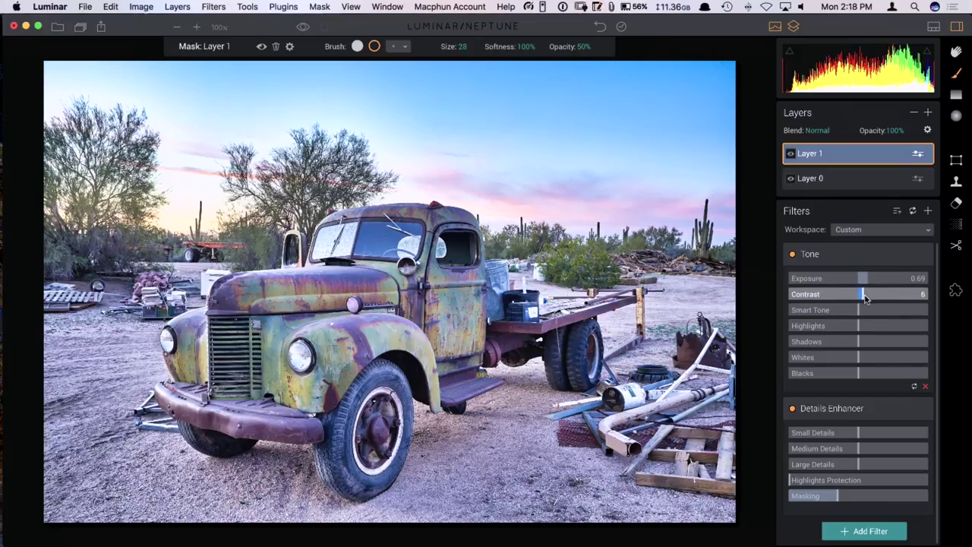
pyautogui.moveTo(866, 296); pyautogui.dragTo(860, 278)
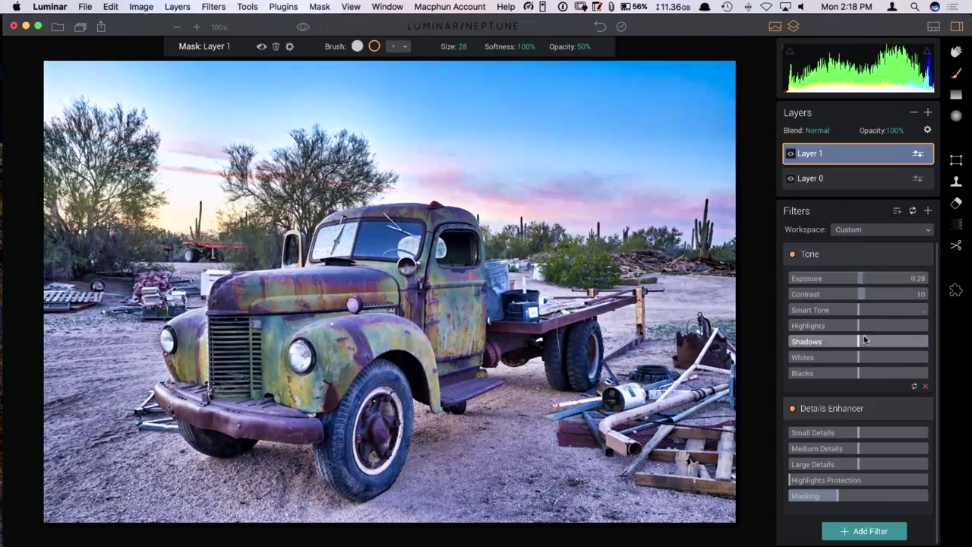
pyautogui.moveTo(862, 342); pyautogui.dragTo(878, 343)
# Step: In the Details Enhancer, set Small Details to 48, Medium Details to 41 and Large Details to 42
pyautogui.moveTo(865, 427); pyautogui.dragTo(871, 434)
pyautogui.moveTo(859, 448); pyautogui.dragTo(866, 449)
pyautogui.moveTo(860, 464); pyautogui.dragTo(887, 464)
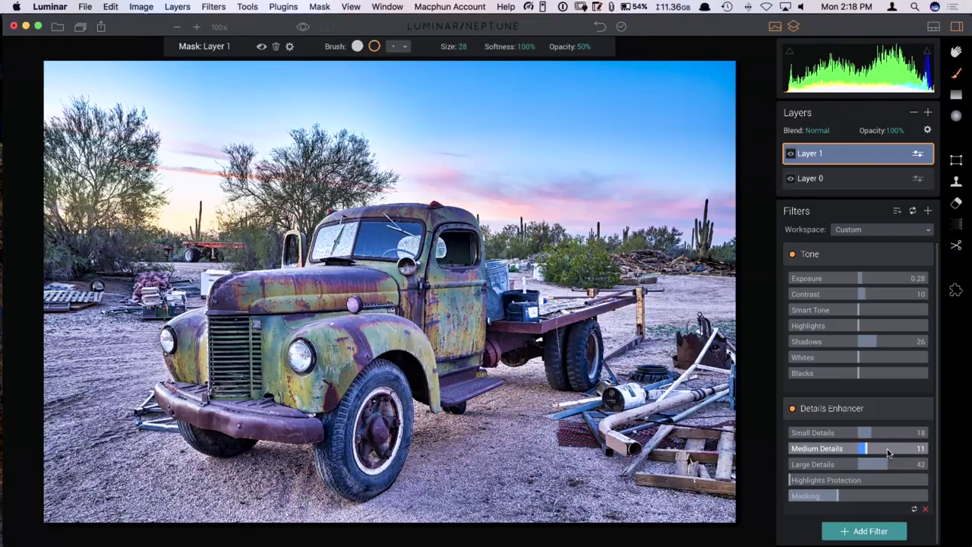
pyautogui.click(898, 434)
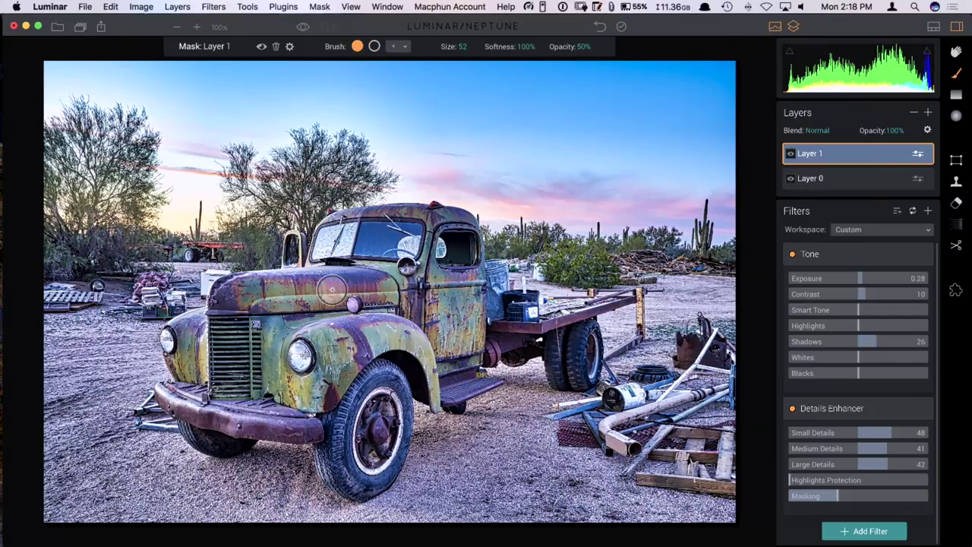
# Step: Paint Layer 1's effect onto the truck's hood, cab and fender with a size 52 brush, reducing the size to 40 for finer areas
pyautogui.moveTo(334, 292)
pyautogui.mouseDown()
pyautogui.moveTo(261, 307)
pyautogui.moveTo(293, 334)
pyautogui.moveTo(415, 289)
pyautogui.moveTo(407, 248)
pyautogui.moveTo(347, 277)
pyautogui.moveTo(358, 237)
pyautogui.mouseUp()
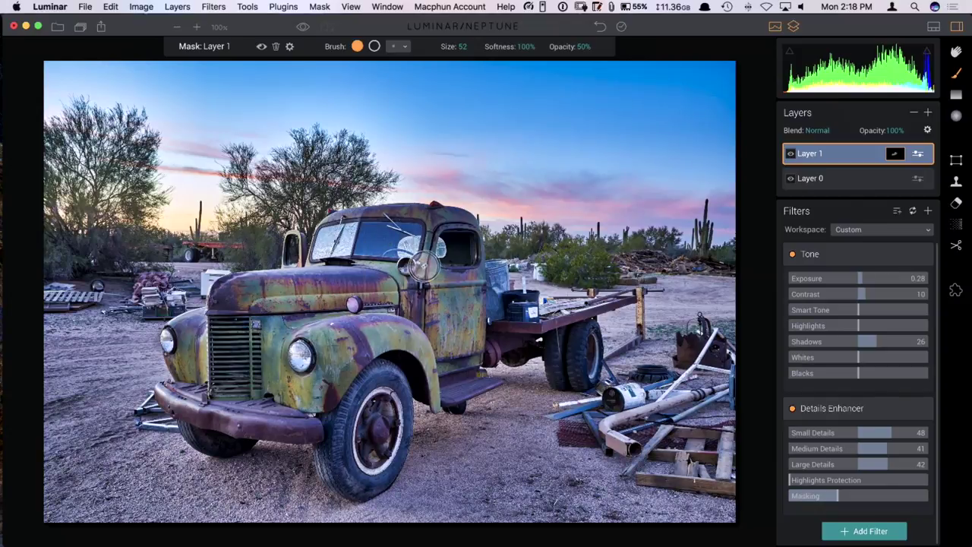
pyautogui.moveTo(304, 342)
pyautogui.mouseDown()
pyautogui.moveTo(325, 355)
pyautogui.moveTo(350, 348)
pyautogui.moveTo(353, 407)
pyautogui.moveTo(373, 429)
pyautogui.moveTo(357, 342)
pyautogui.mouseUp()
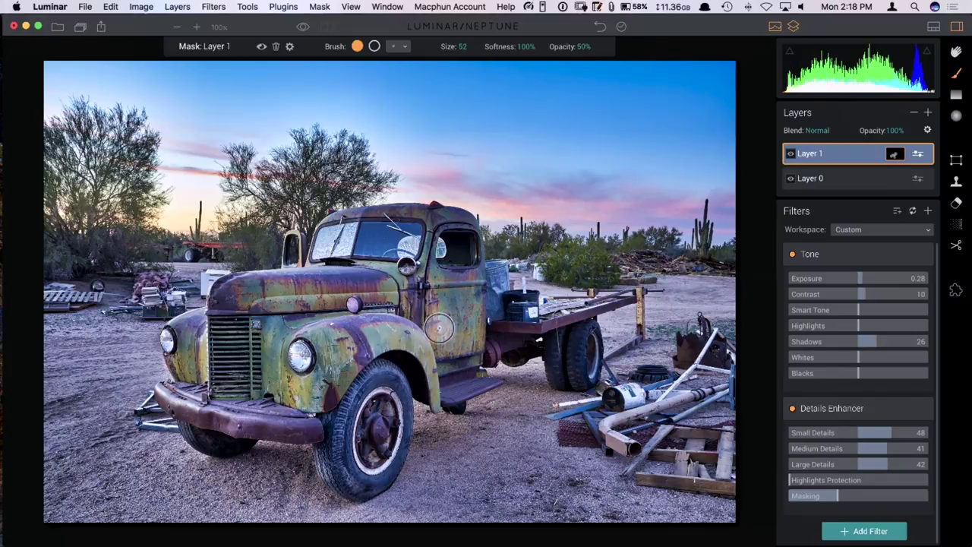
pyautogui.press('[')
pyautogui.press('[')
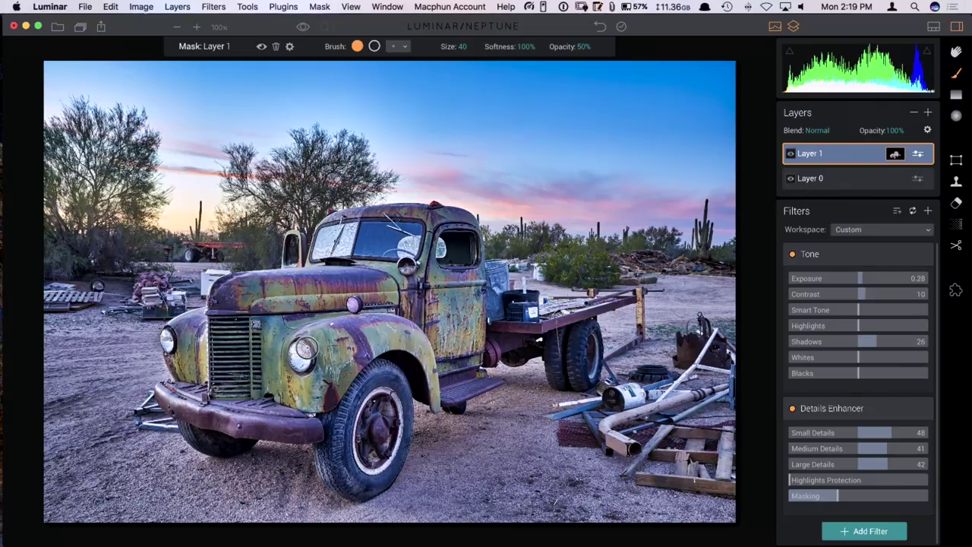
# Step: Close the truck photo and open the canyon photo 11-19-07_0084.CR2 from the LUMINAR SHOW folder in Luminar
pyautogui.press('super+w')
pyautogui.click(476, 98)
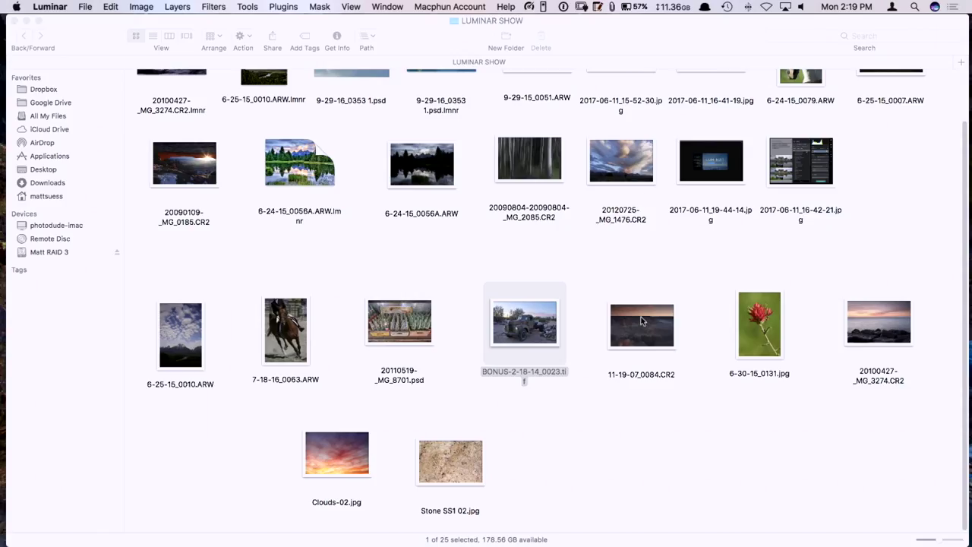
pyautogui.moveTo(642, 320); pyautogui.dragTo(6, 210)
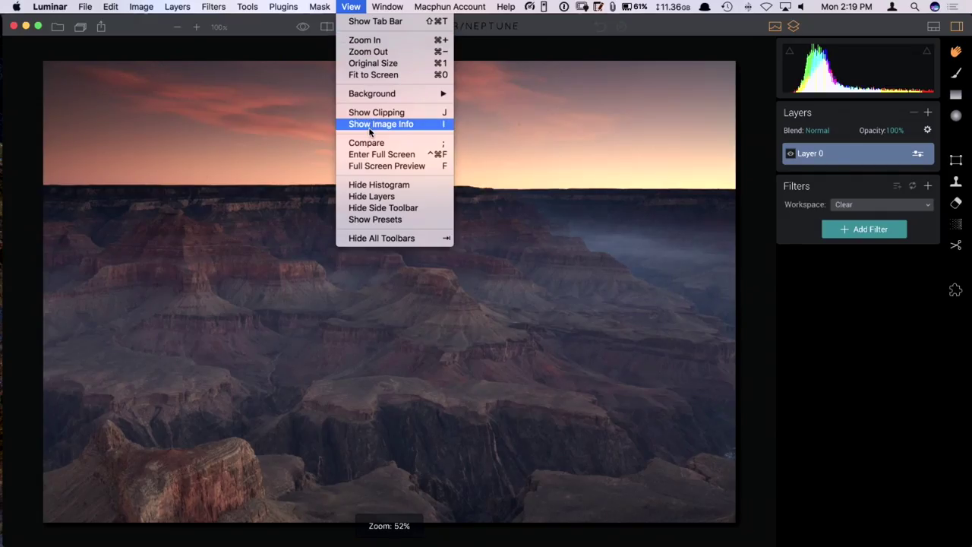
# Step: Show the canyon photo's image info to check the camera data, and hide it again
pyautogui.click(369, 125)
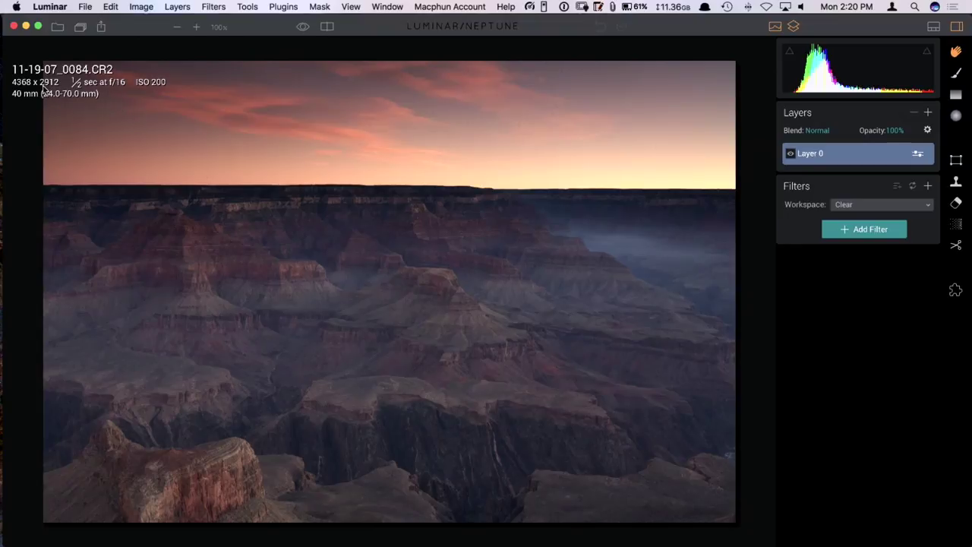
pyautogui.click(385, 7)
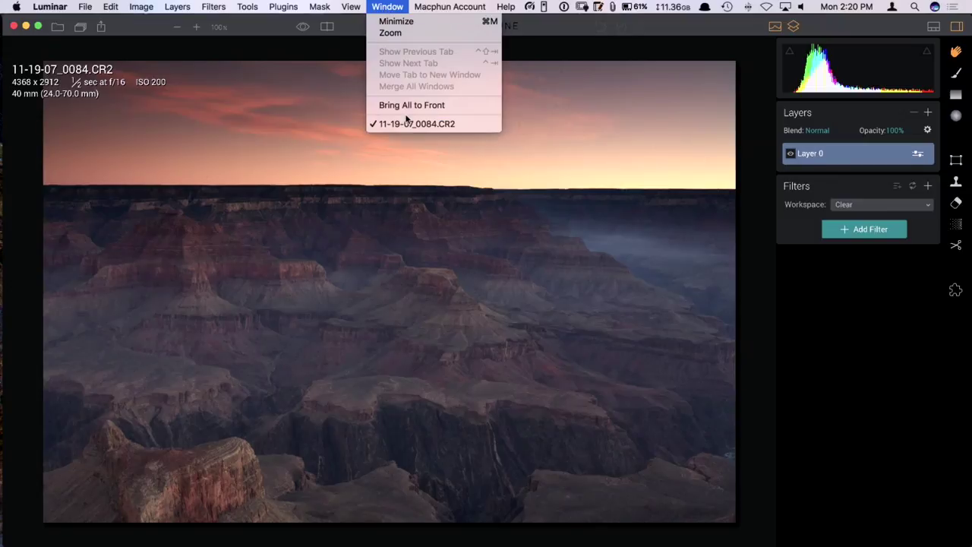
pyautogui.moveTo(350, 7)
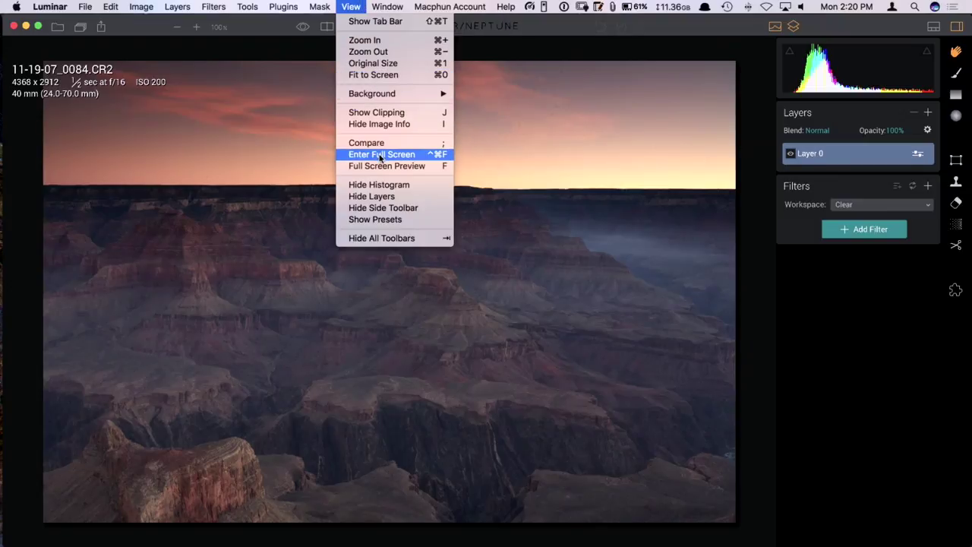
pyautogui.click(376, 125)
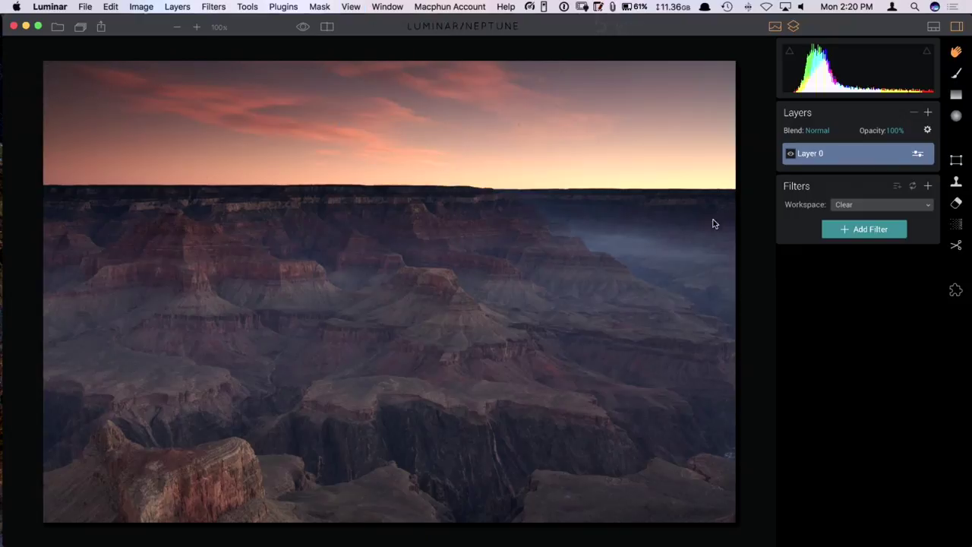
# Step: Load the Quick & Awesome workspace, try a strong Accent AI amount on the canyon photo and reset it to 0
pyautogui.click(905, 206)
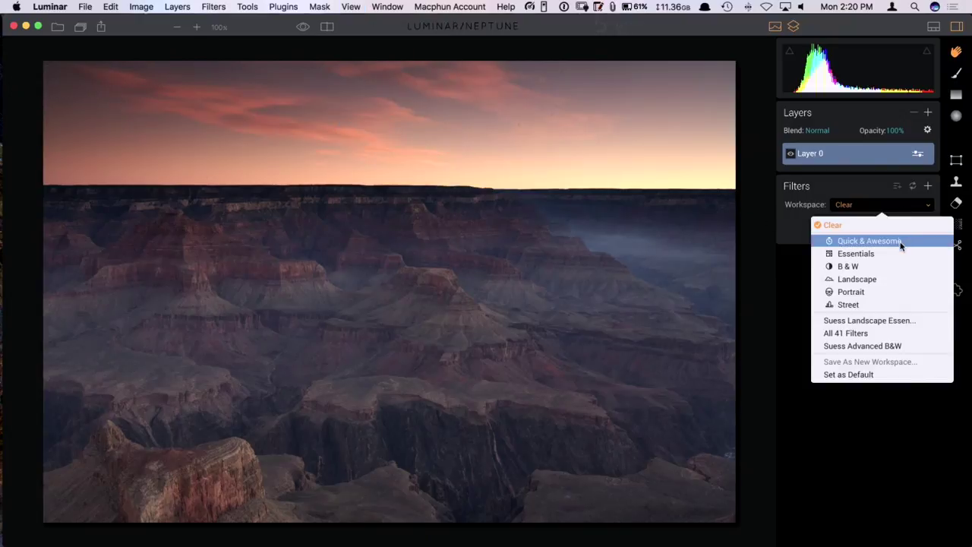
pyautogui.click(900, 242)
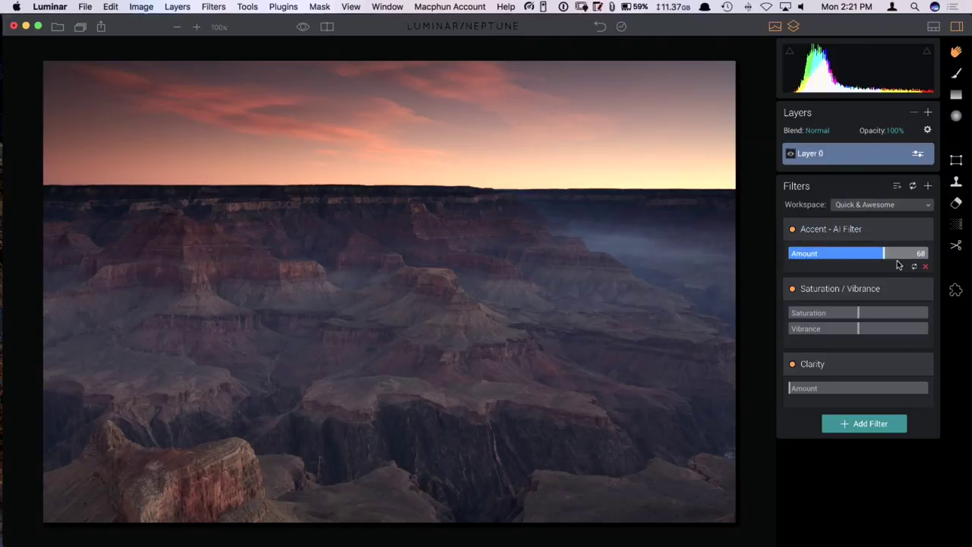
pyautogui.moveTo(869, 262); pyautogui.dragTo(921, 255)
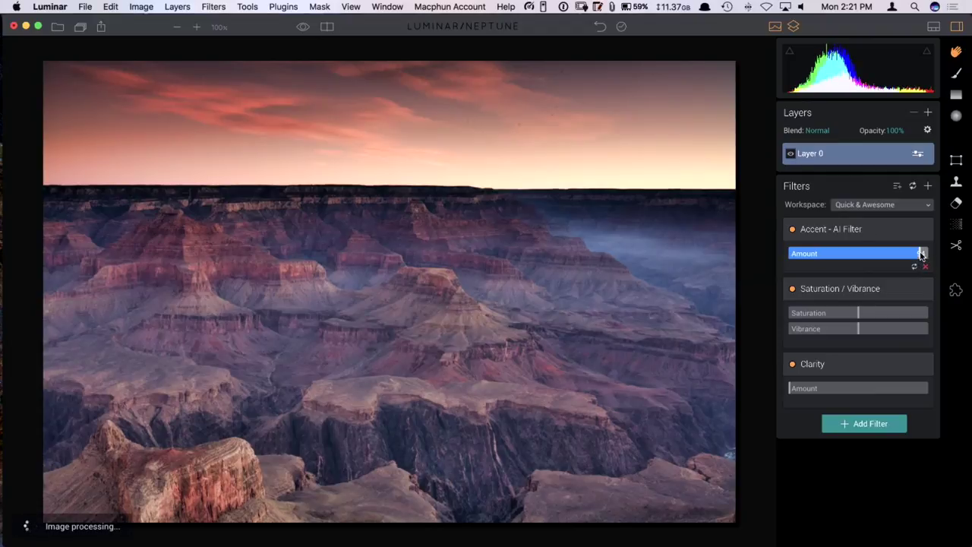
pyautogui.doubleClick(921, 255)
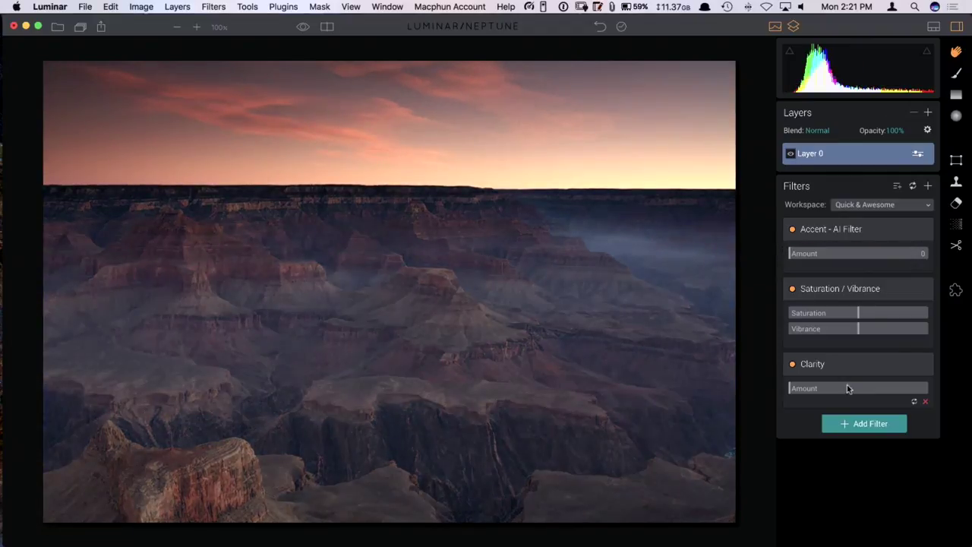
# Step: Add the Tone filter to the canyon photo's layer
pyautogui.click(842, 425)
pyautogui.scroll(-6, 759, 287)
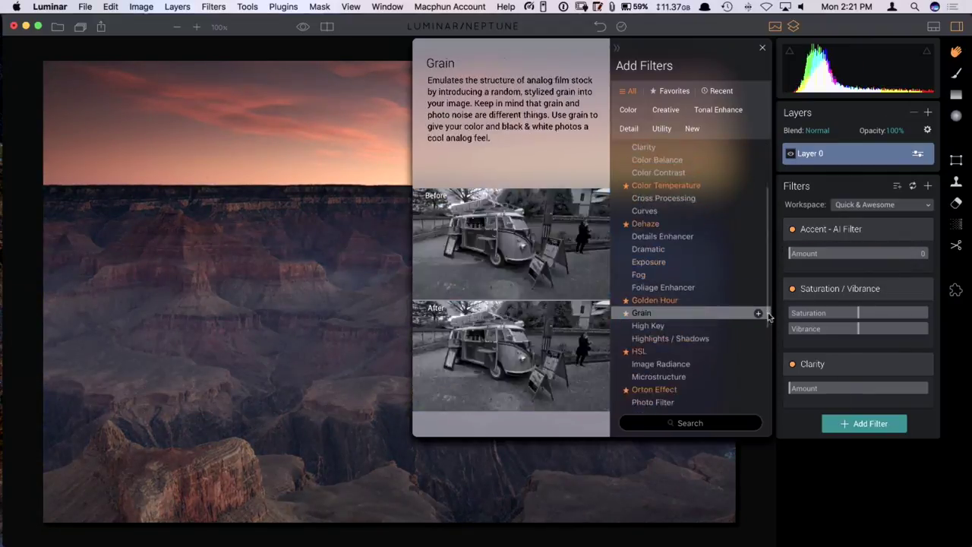
pyautogui.click(712, 382)
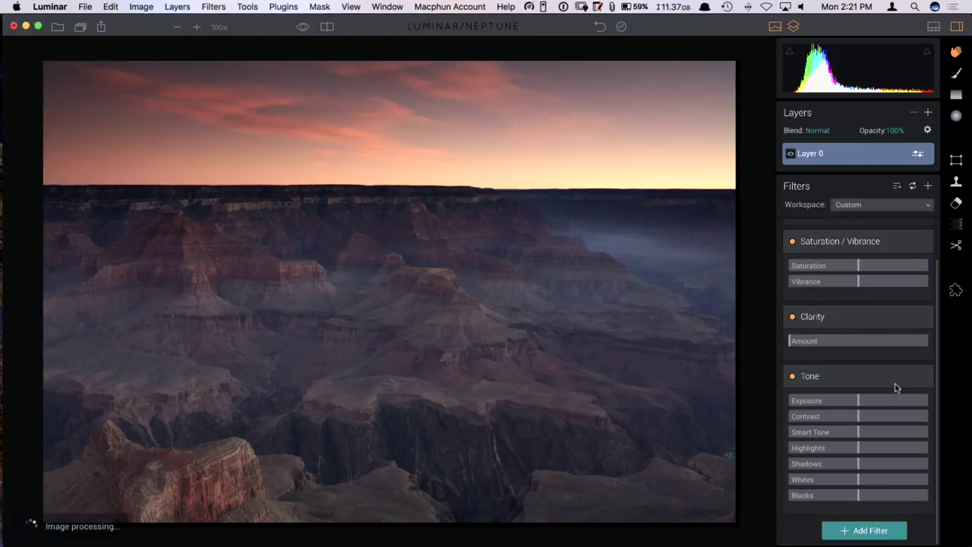
# Step: Move the Tone filter to the head of the filter stack, then try a near-maximum Accent AI amount and reset it to 0
pyautogui.moveTo(893, 383); pyautogui.dragTo(884, 225)
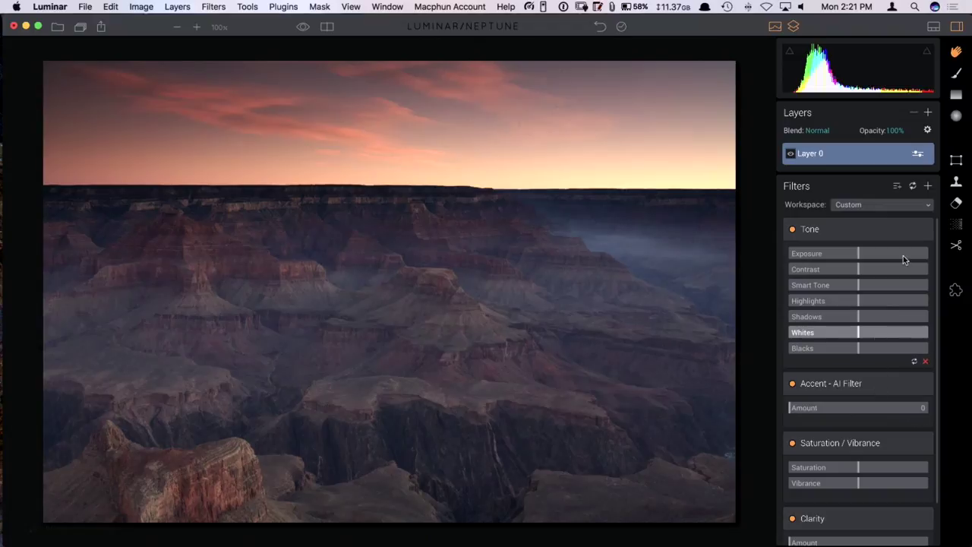
pyautogui.moveTo(793, 410); pyautogui.dragTo(920, 409)
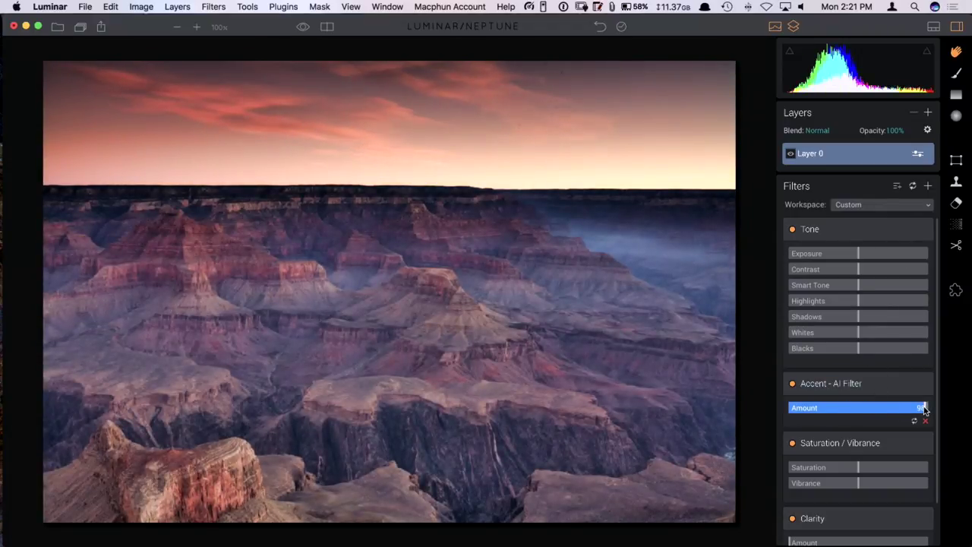
pyautogui.moveTo(831, 411); pyautogui.dragTo(790, 410)
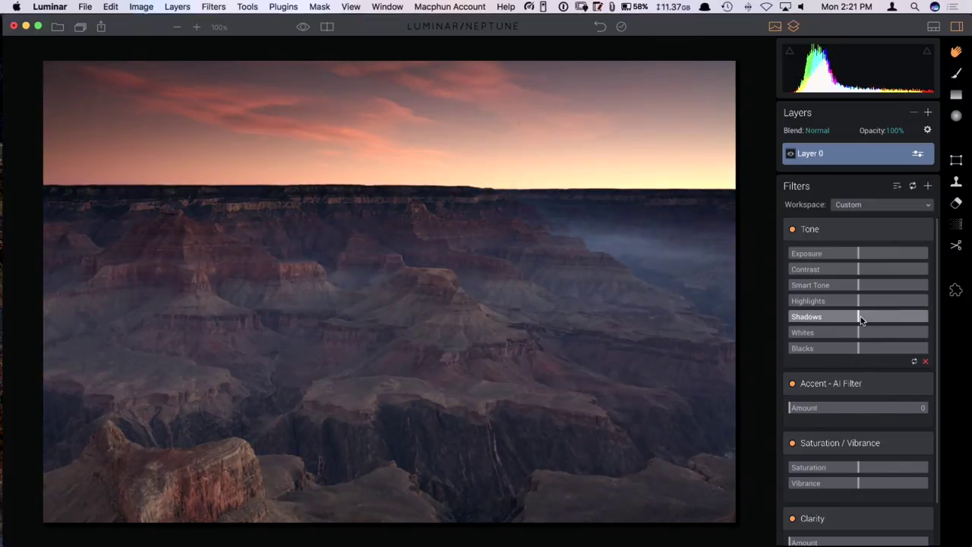
# Step: Set Tone's Shadows to 62, Highlights to -50, Contrast to 11 and Smart Tone to 2, and raise the Accent AI amount to 100
pyautogui.moveTo(862, 319); pyautogui.dragTo(836, 302)
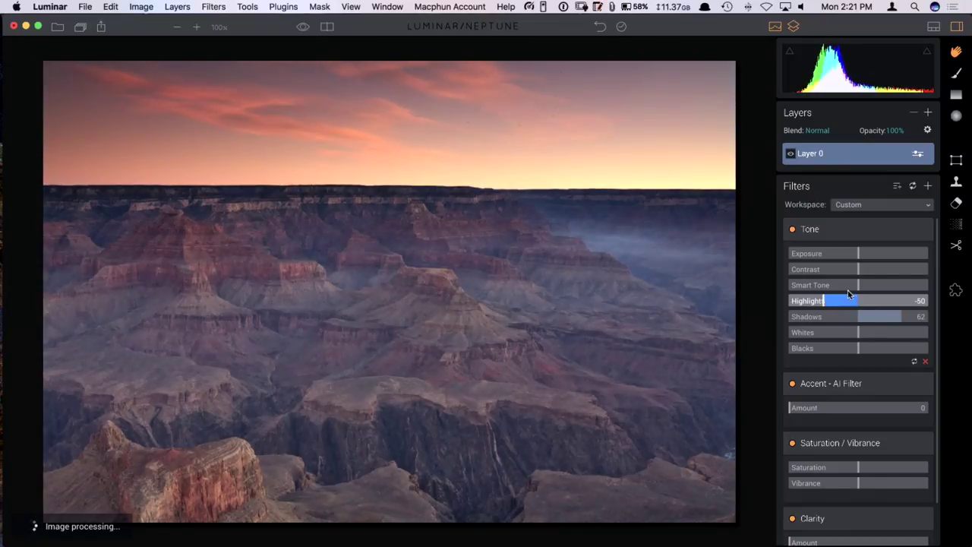
pyautogui.moveTo(858, 284); pyautogui.dragTo(861, 285)
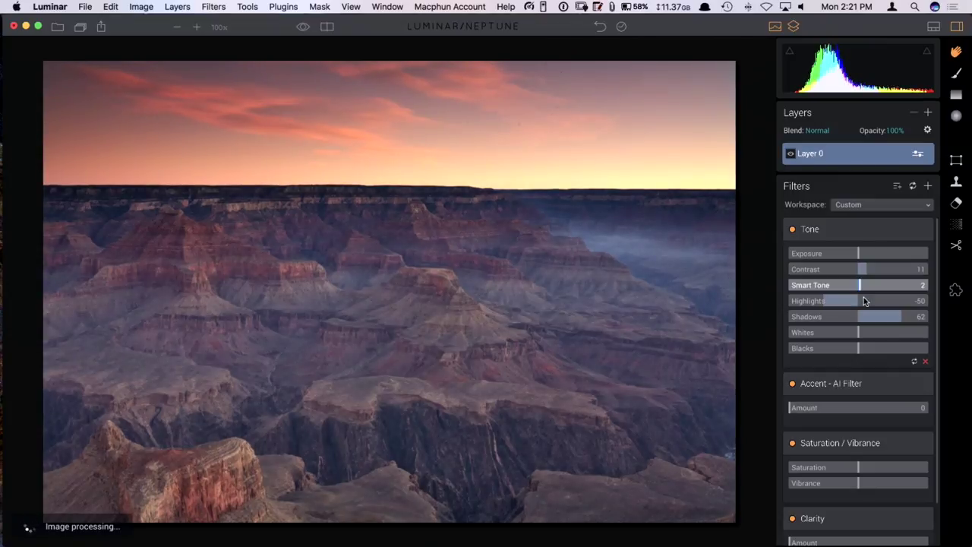
pyautogui.moveTo(794, 409); pyautogui.dragTo(834, 407)
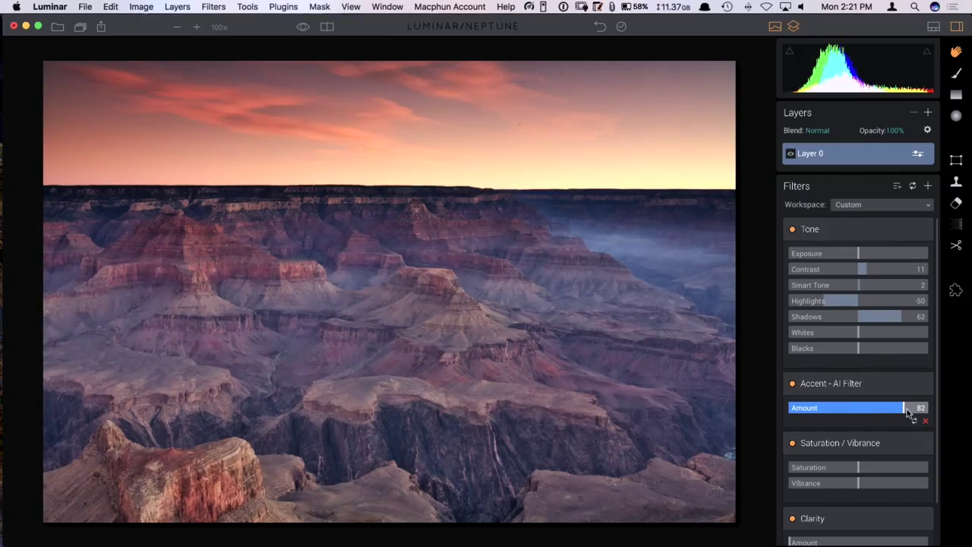
pyautogui.moveTo(907, 408); pyautogui.dragTo(926, 412)
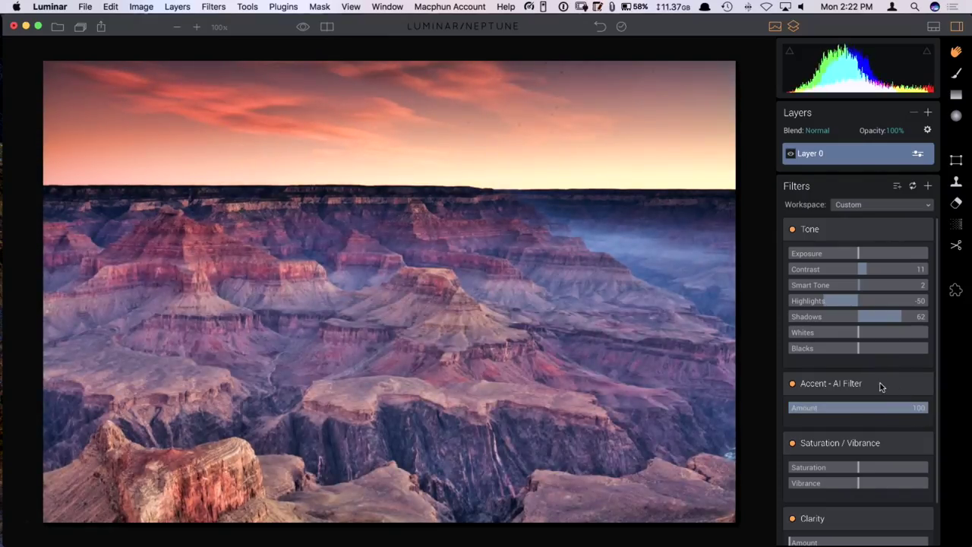
# Step: Try the Accent AI filter above Tone in the filter order and move it back below Tone
pyautogui.moveTo(895, 387); pyautogui.dragTo(886, 224)
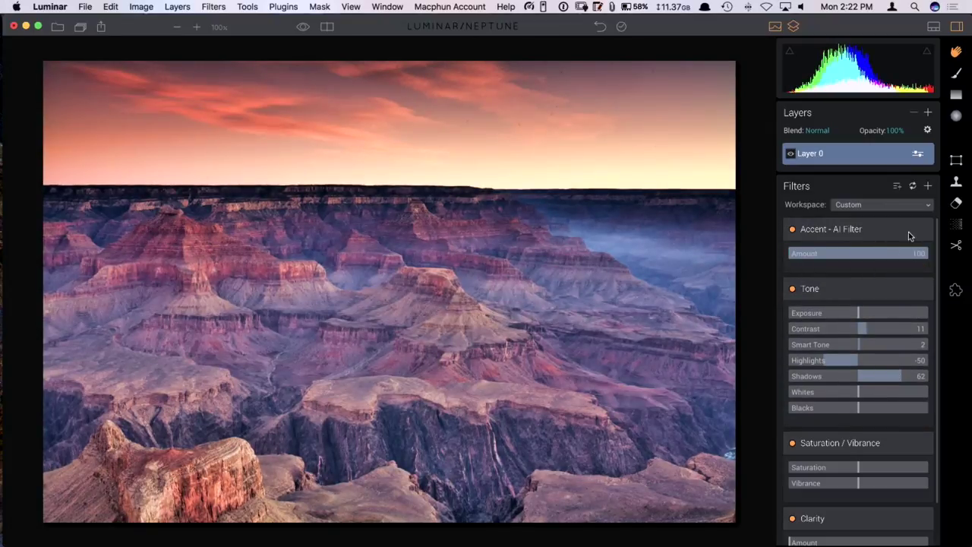
pyautogui.moveTo(892, 231); pyautogui.dragTo(905, 365)
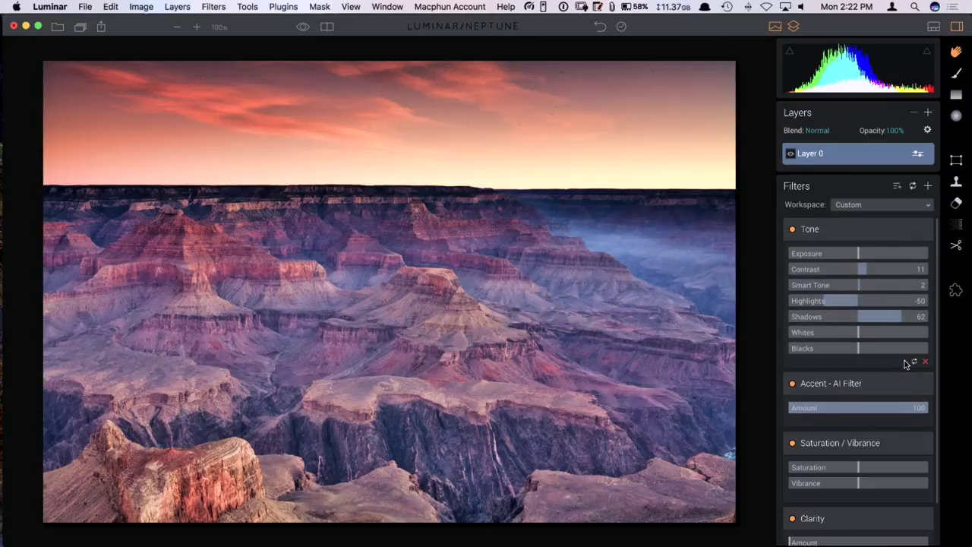
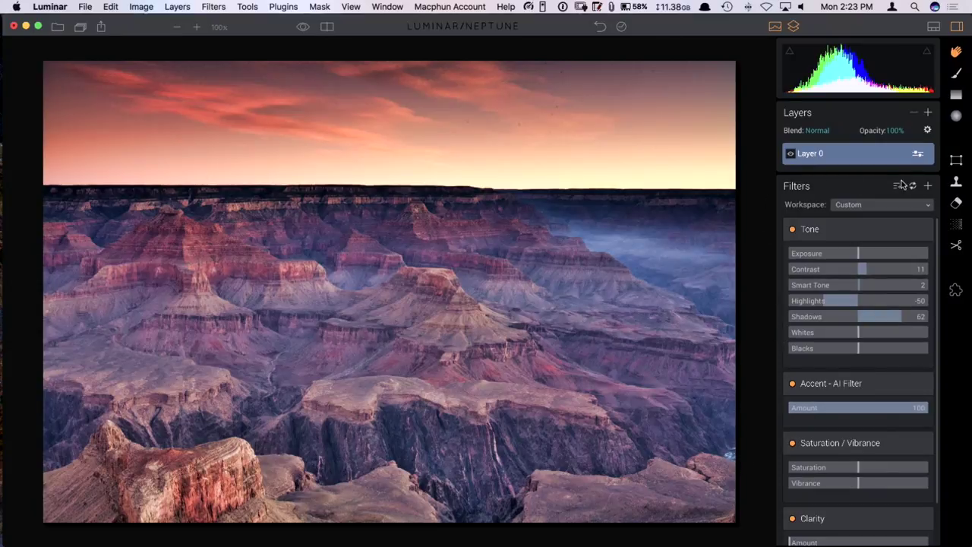
# Step: Add the Dehaze filter to the canyon layer and set its amount to 44
pyautogui.click(927, 187)
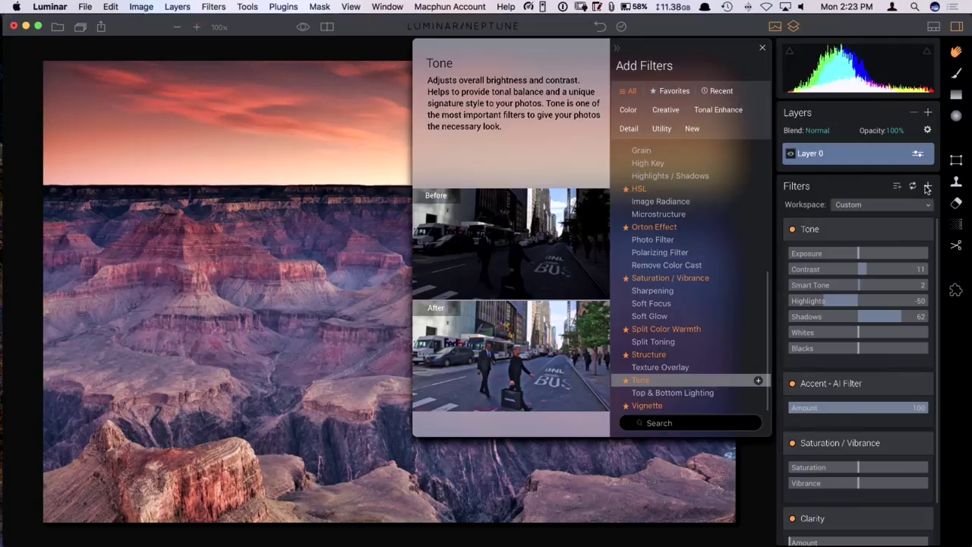
pyautogui.moveTo(767, 296); pyautogui.dragTo(764, 199)
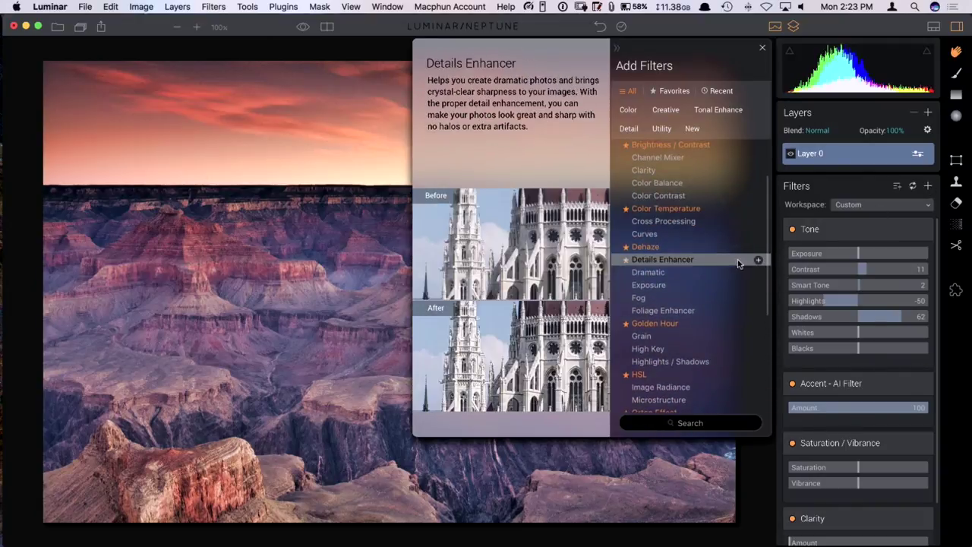
pyautogui.click(727, 249)
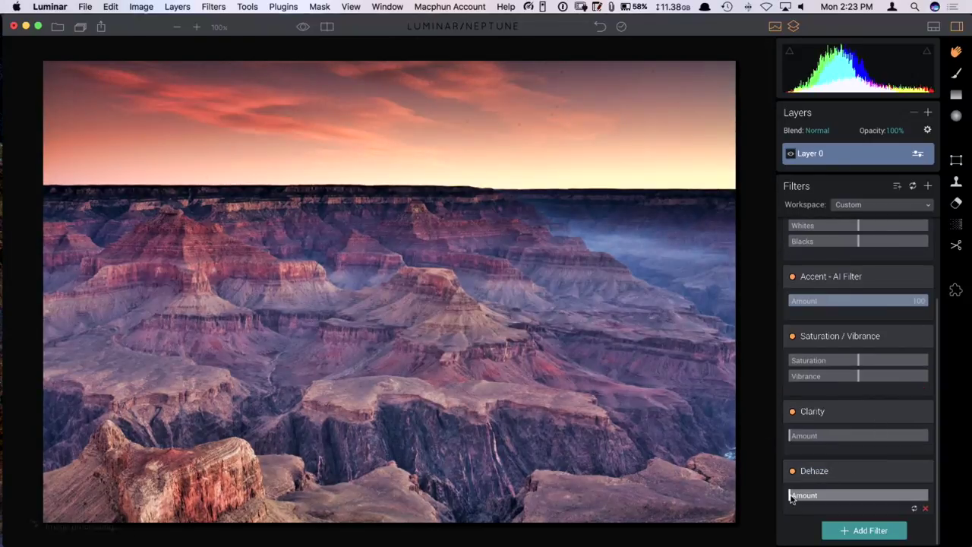
pyautogui.moveTo(791, 497); pyautogui.dragTo(858, 497)
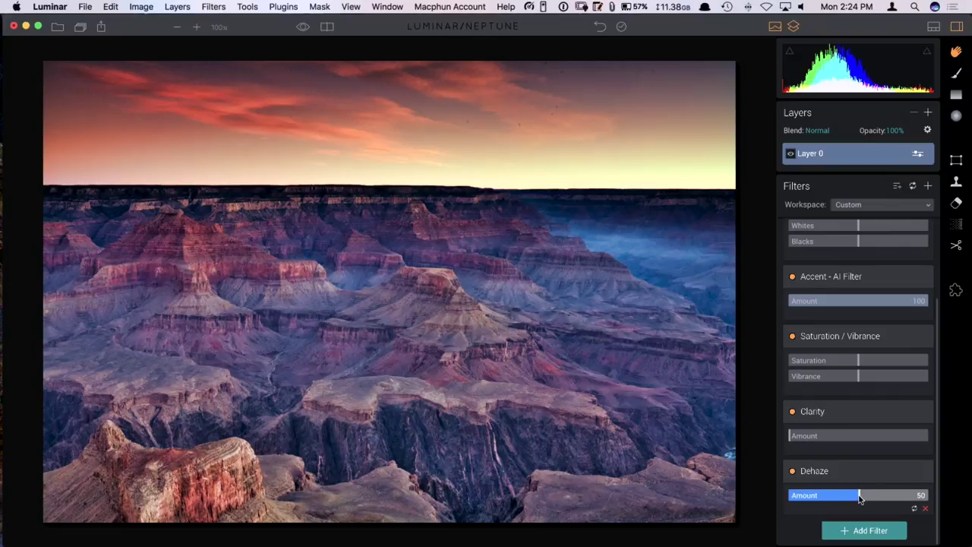
pyautogui.moveTo(859, 495)
pyautogui.mouseDown()
pyautogui.moveTo(867, 499)
pyautogui.moveTo(851, 499)
pyautogui.mouseUp()
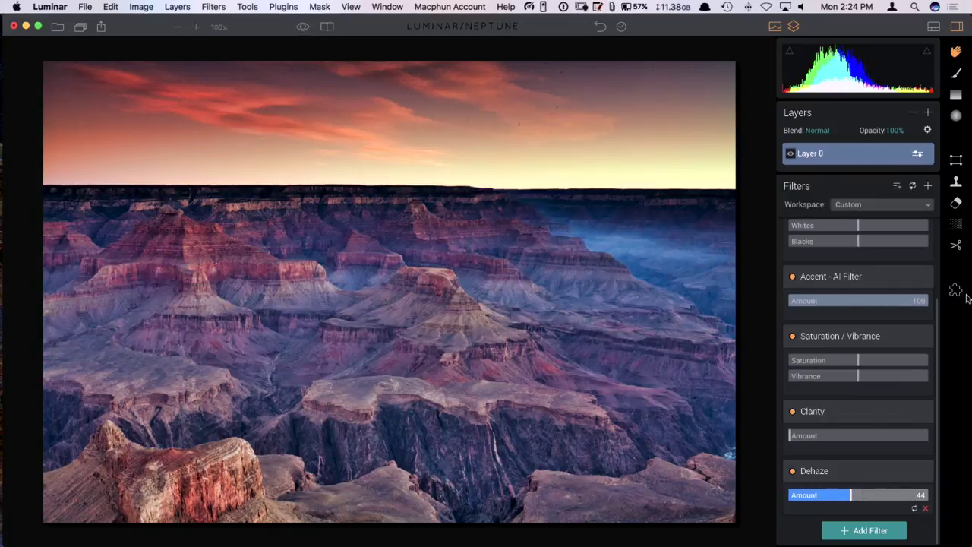
# Step: Add the Remove Color Cast filter with the Auto #1 method and set its amount to 13
pyautogui.click(927, 185)
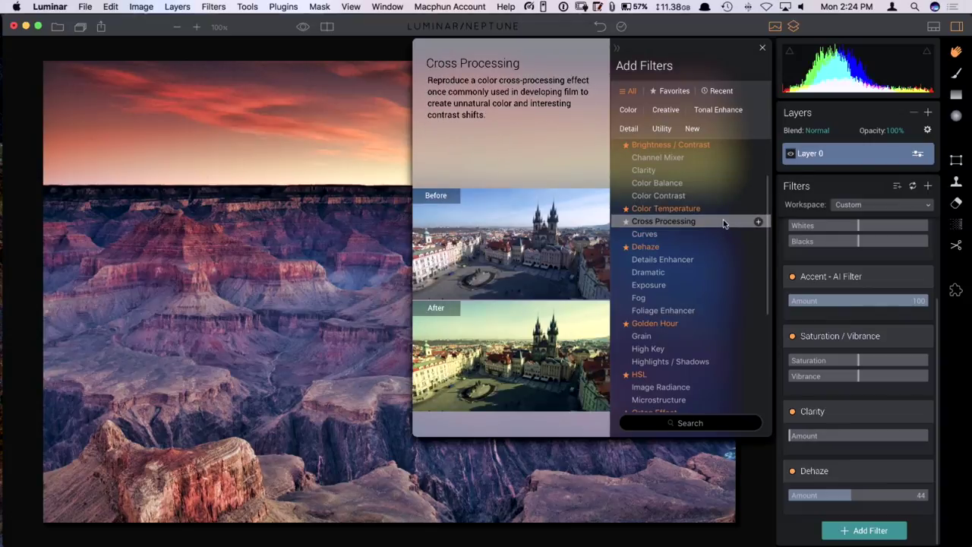
pyautogui.scroll(-5, 706, 296)
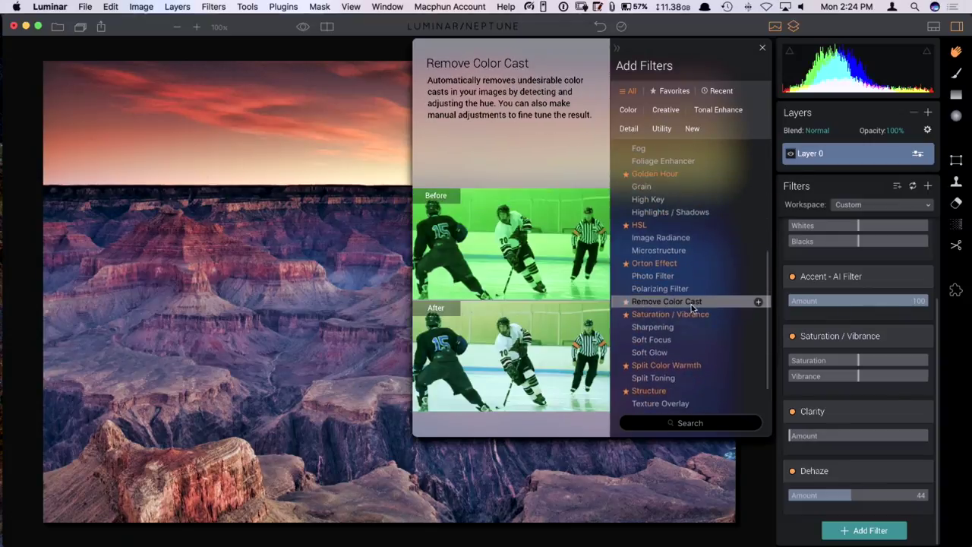
pyautogui.click(693, 287)
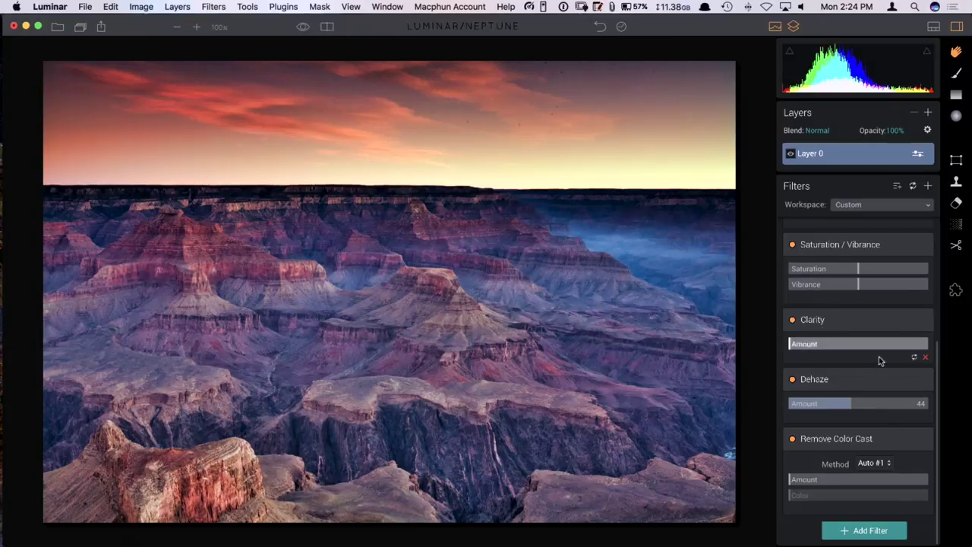
pyautogui.moveTo(791, 479); pyautogui.dragTo(807, 482)
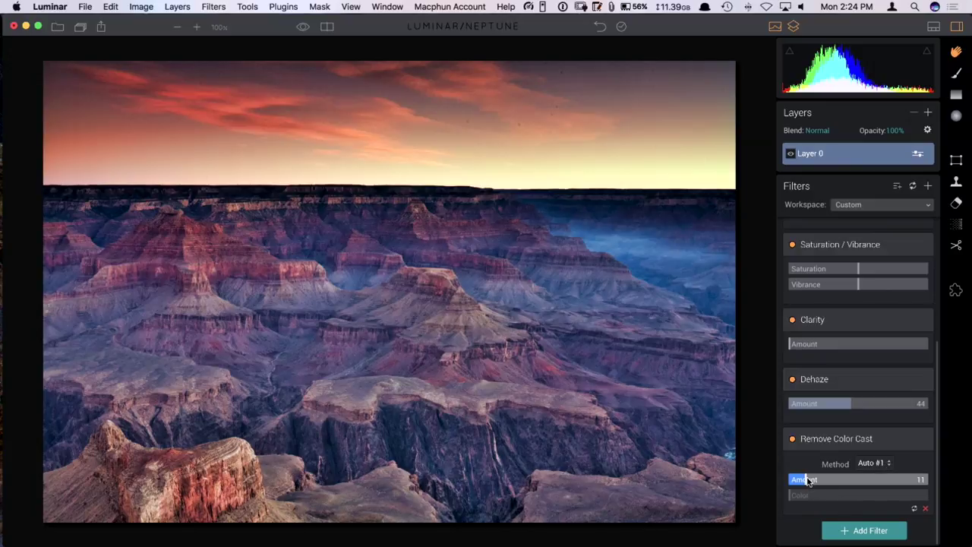
pyautogui.moveTo(808, 480); pyautogui.dragTo(809, 479)
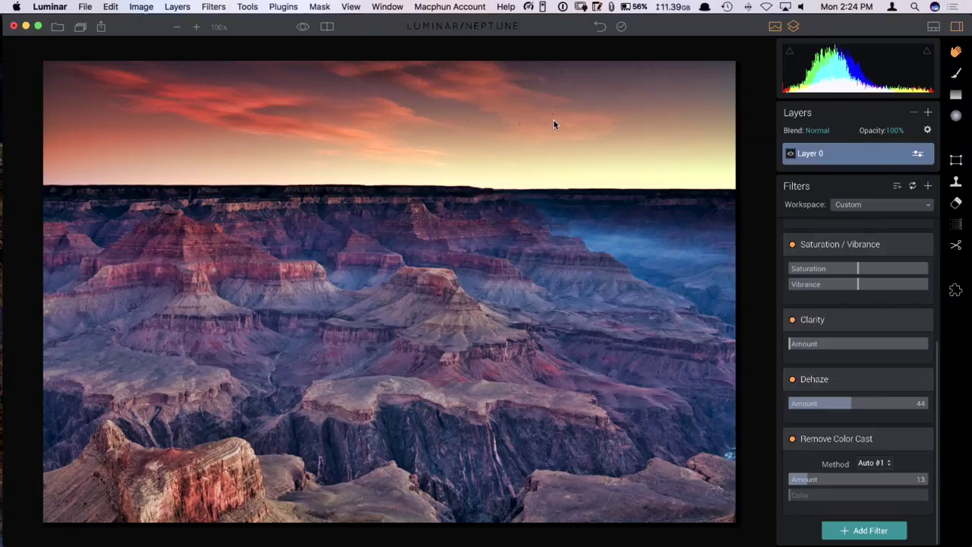
# Step: Using the Eraser with a brush size of 20, mark the two dark dust spots beneath the clouds in the sky
pyautogui.click(956, 203)
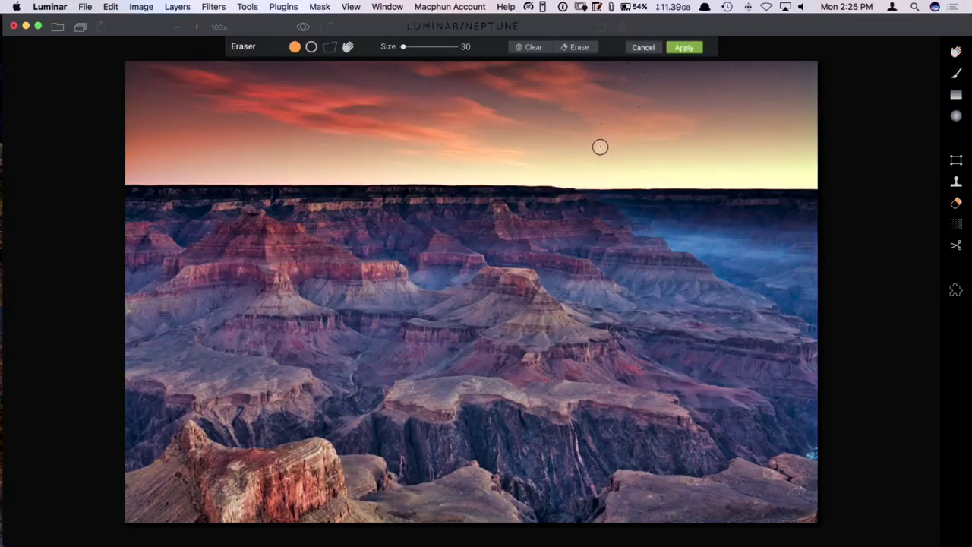
pyautogui.press('super+1')
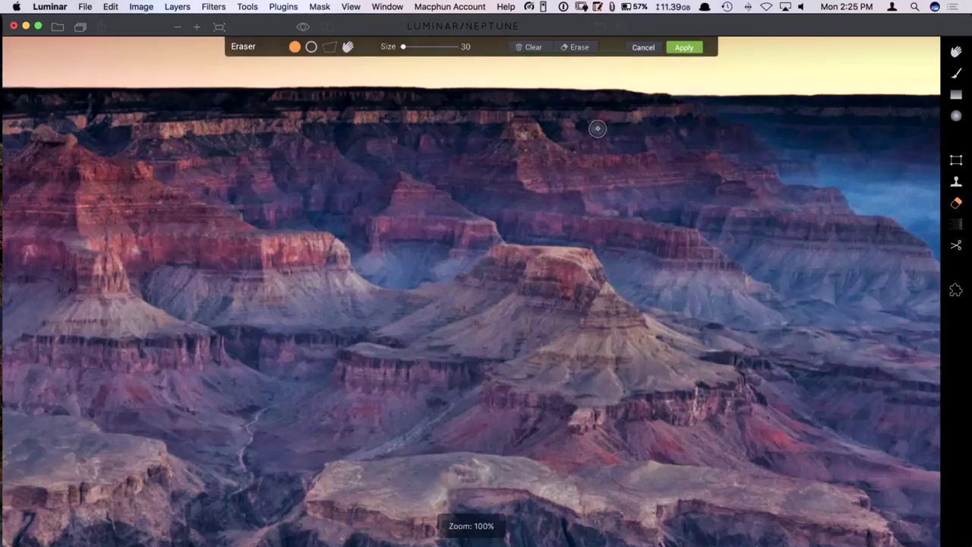
pyautogui.press('space')
pyautogui.moveTo(609, 107); pyautogui.dragTo(514, 355)
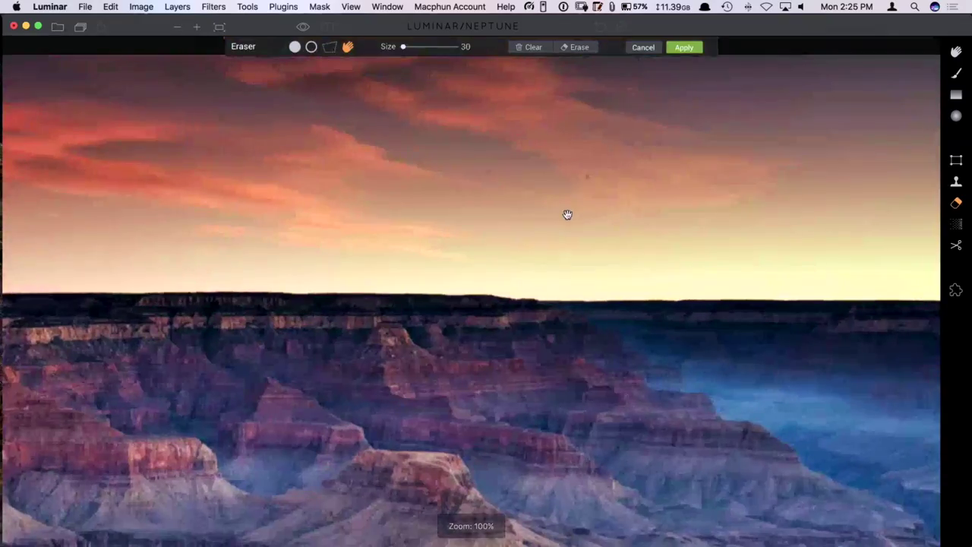
pyautogui.moveTo(567, 213); pyautogui.dragTo(475, 263)
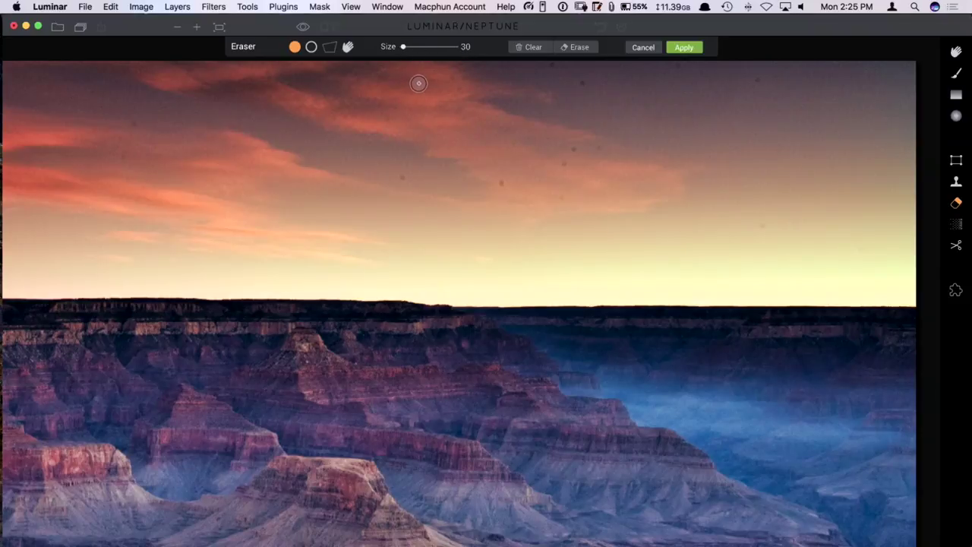
pyautogui.press('[')
pyautogui.press(']')
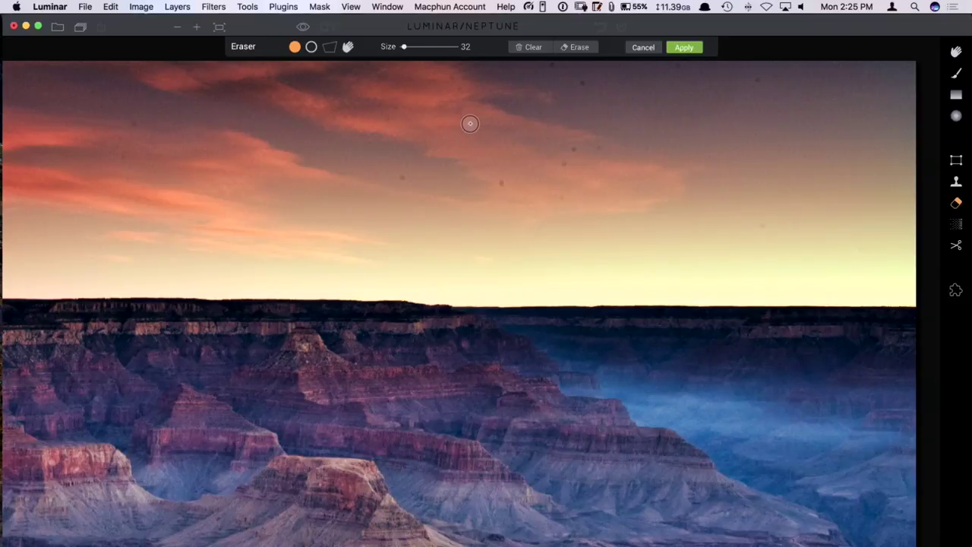
pyautogui.press('[')
pyautogui.click(402, 175)
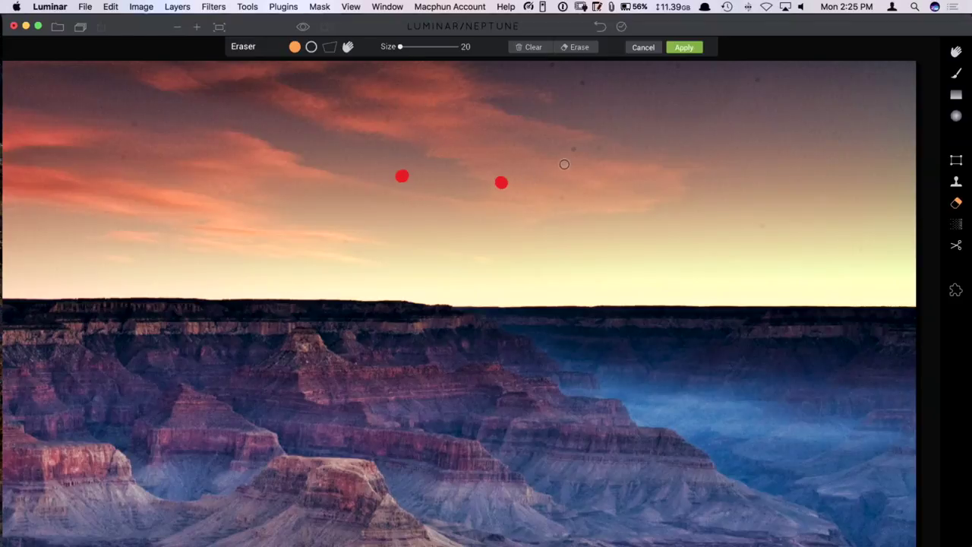
# Step: Enlarge the eraser brush to 32 and mark five more dust spots around the cloud's tapering end
pyautogui.press('super+equal')
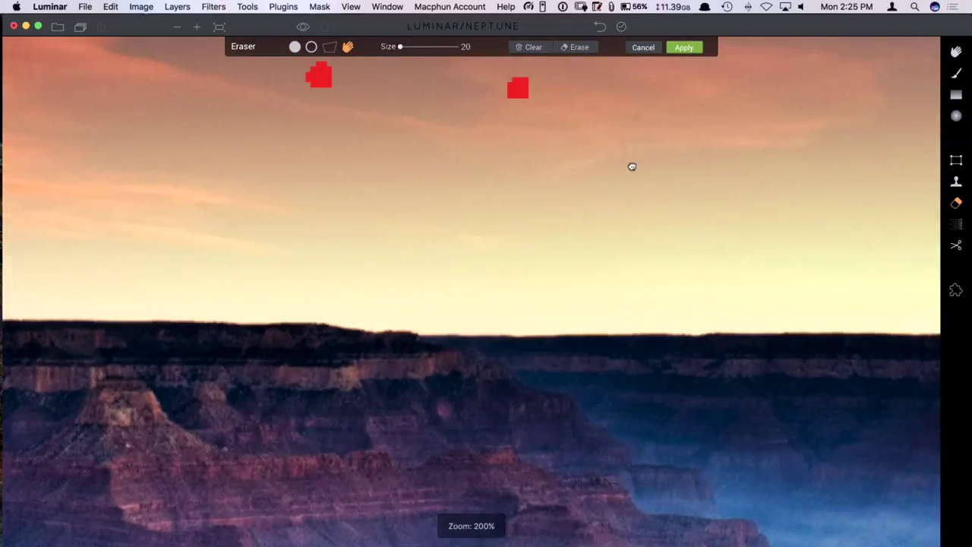
pyautogui.moveTo(631, 167); pyautogui.dragTo(524, 286)
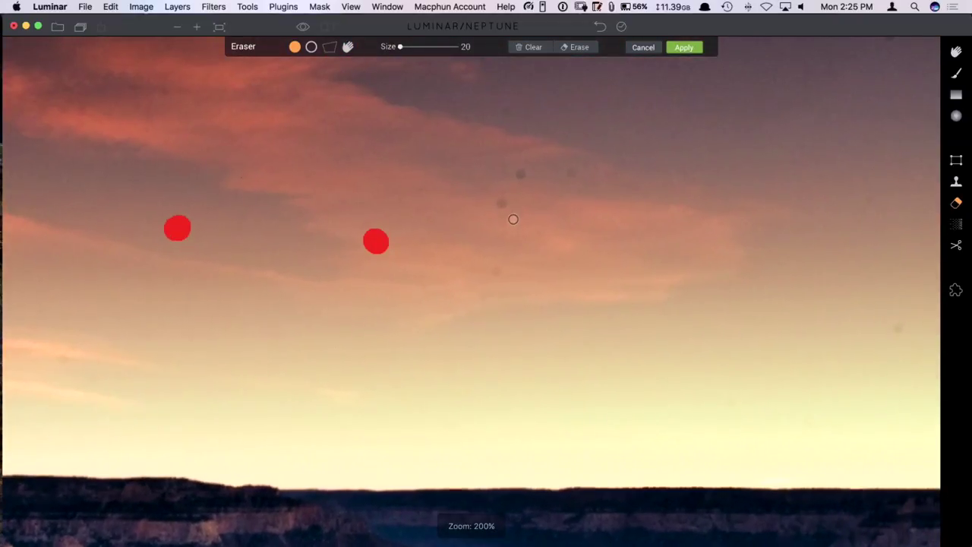
pyautogui.press(']')
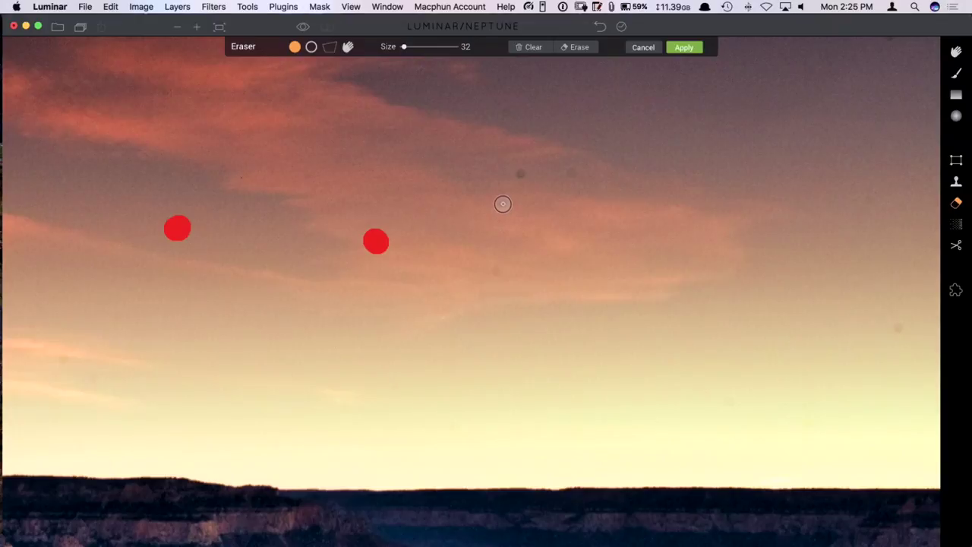
pyautogui.click(502, 202)
pyautogui.click(521, 173)
pyautogui.click(572, 173)
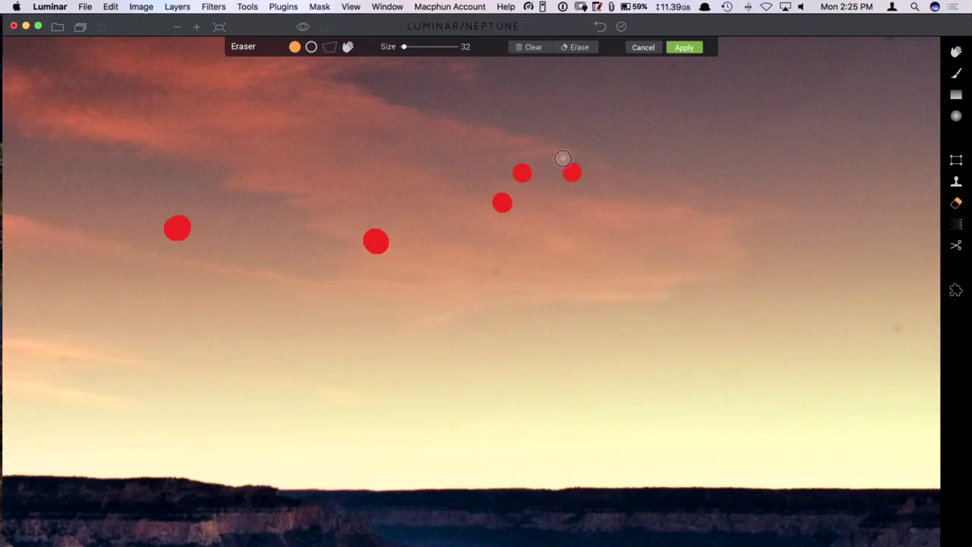
pyautogui.click(506, 115)
pyautogui.click(496, 269)
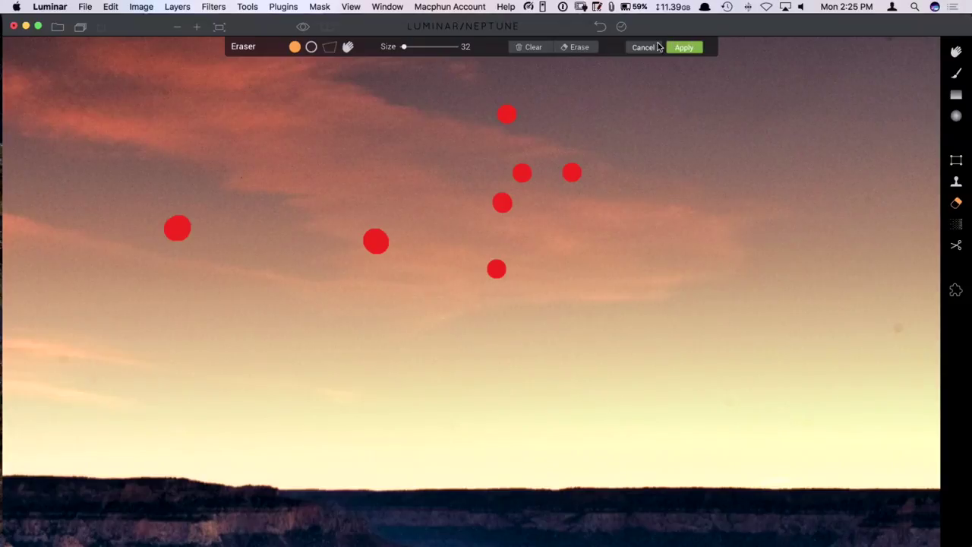
# Step: Erase the marked dust spots, check the edit history and apply the eraser result to the photo
pyautogui.click(578, 48)
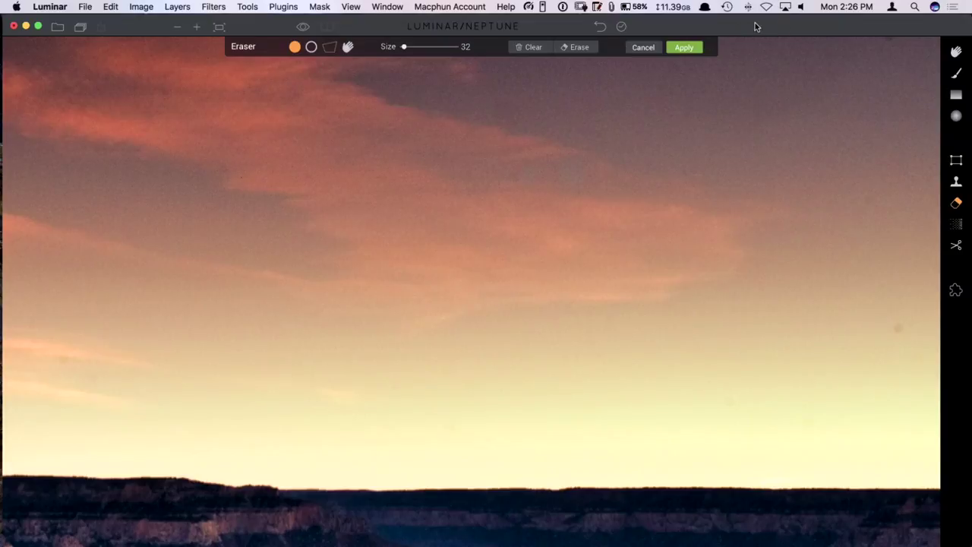
pyautogui.click(622, 27)
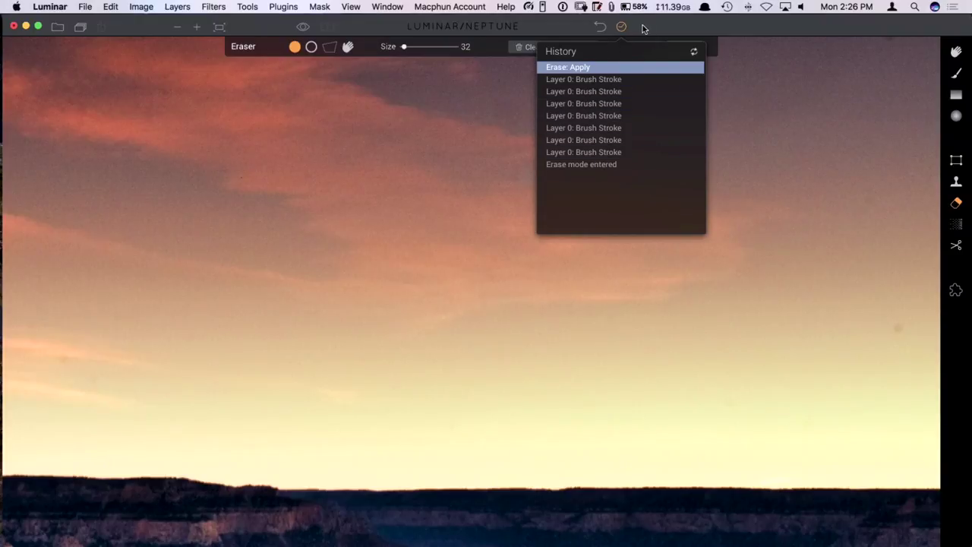
pyautogui.moveTo(643, 28); pyautogui.dragTo(644, 27)
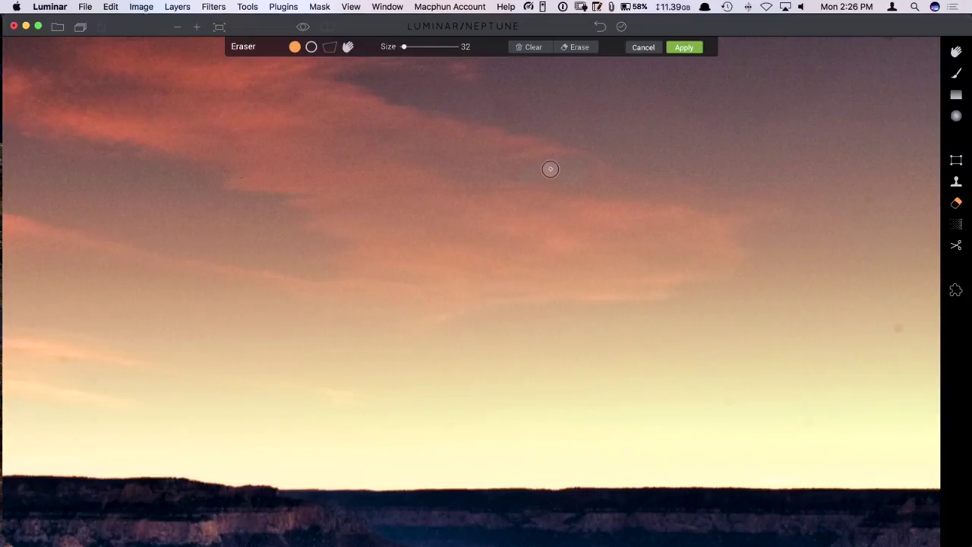
pyautogui.click(686, 47)
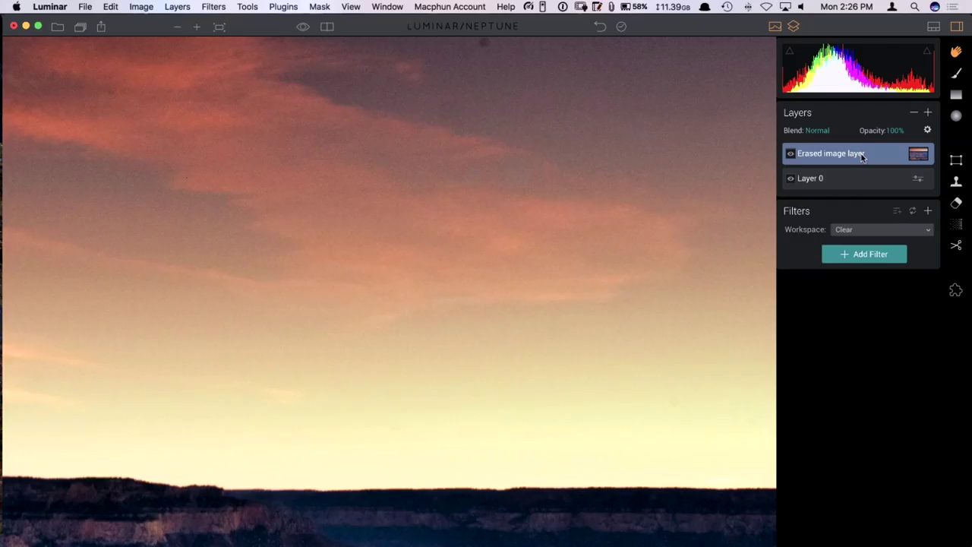
# Step: Toggle the Erased image layer's visibility to compare the sky with and without the dust spots
pyautogui.click(790, 154)
pyautogui.click(790, 154)
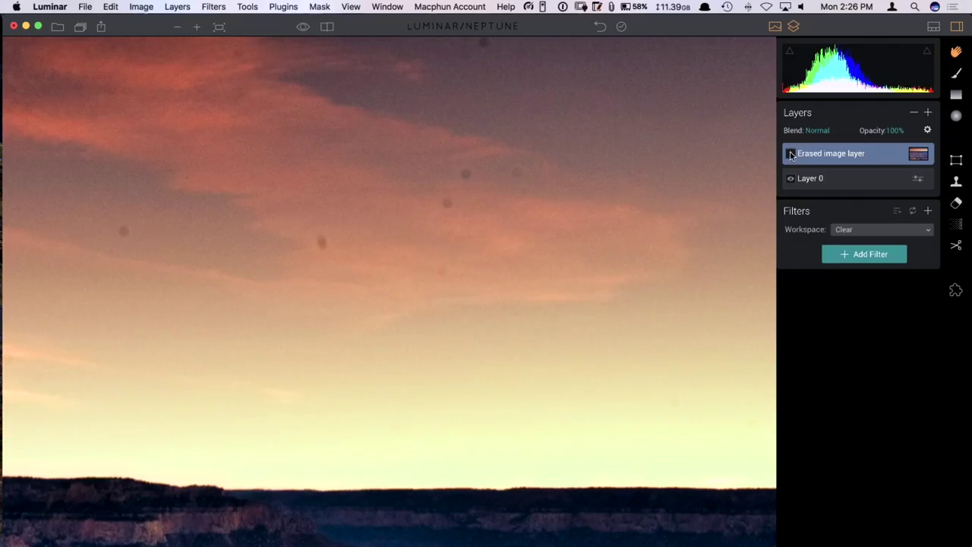
pyautogui.click(791, 154)
pyautogui.click(791, 154)
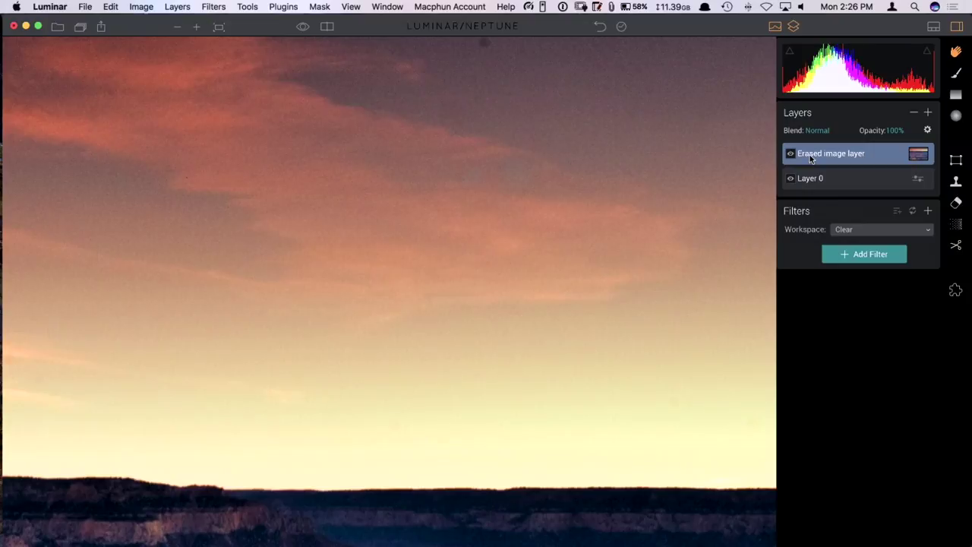
pyautogui.click(790, 153)
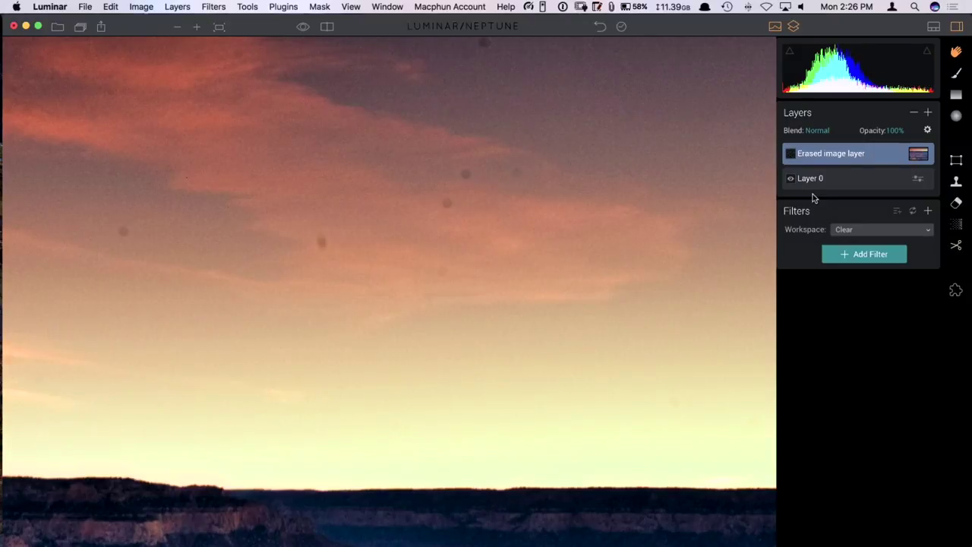
pyautogui.click(791, 154)
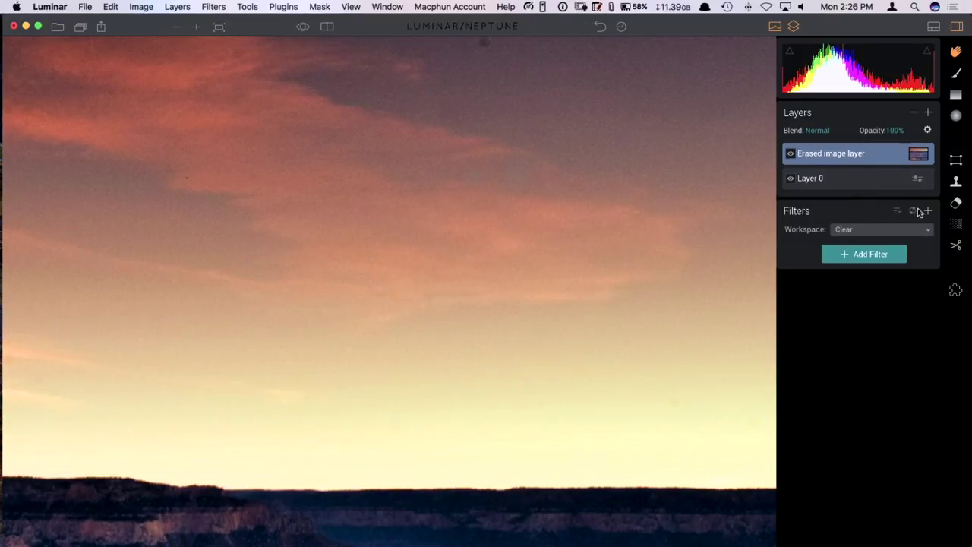
# Step: Denoise the photo with the Lightest strength and an amount of 84, and apply it
pyautogui.click(956, 224)
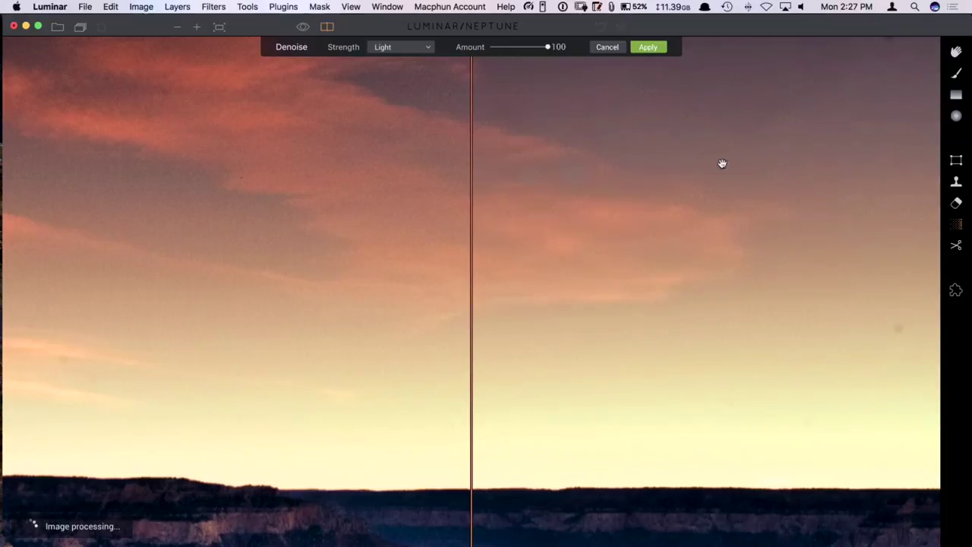
pyautogui.click(427, 46)
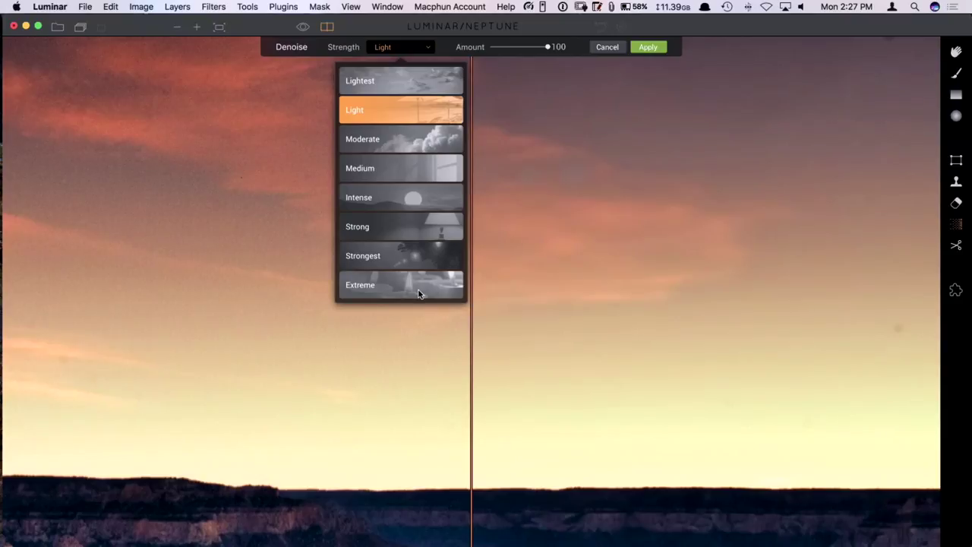
pyautogui.click(409, 78)
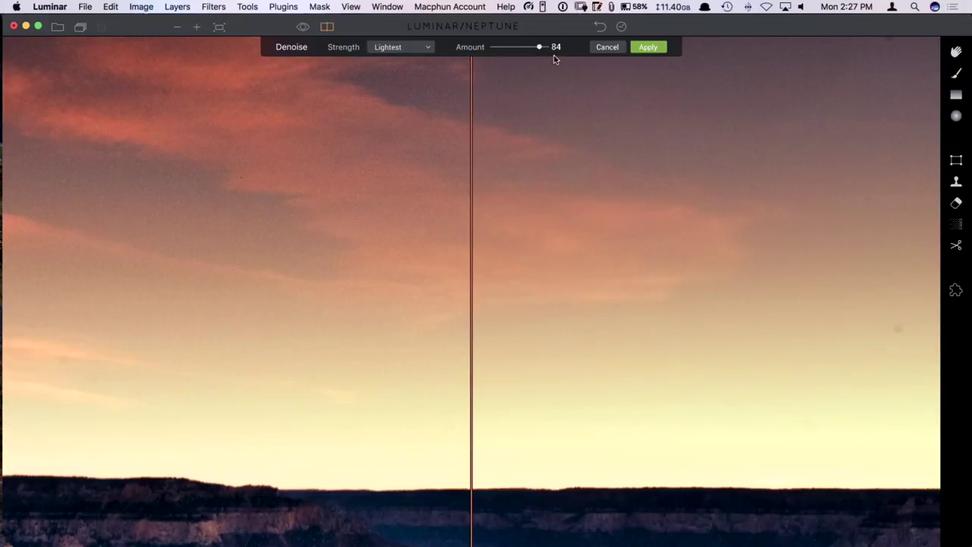
pyautogui.click(650, 48)
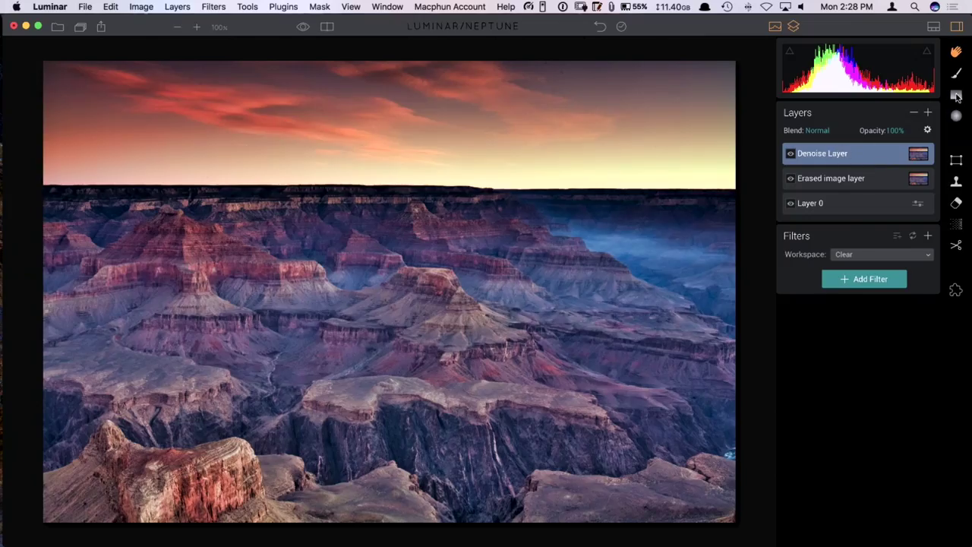
# Step: Draw a narrow, level gradient mask along the horizon so the Denoise Layer affects only the sky, and apply it
pyautogui.click(956, 96)
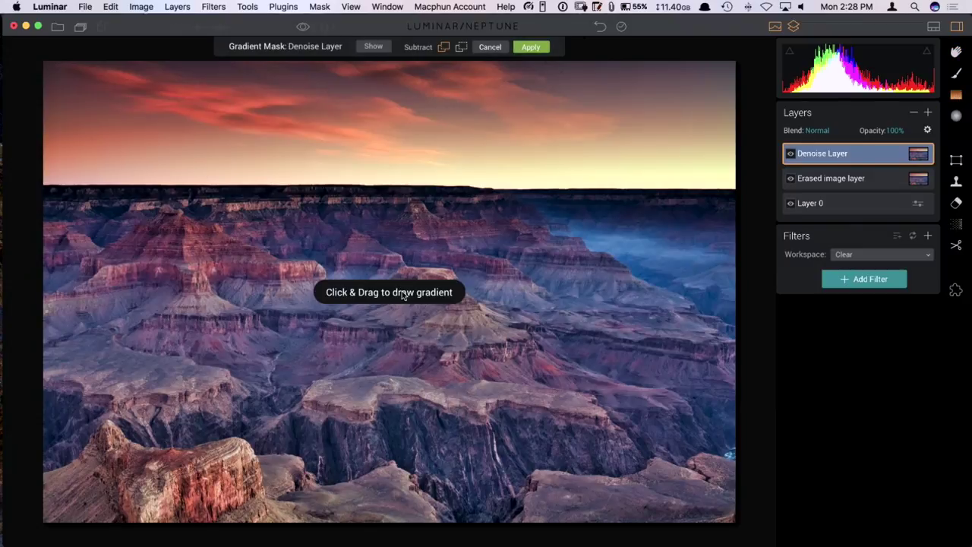
pyautogui.moveTo(410, 231)
pyautogui.mouseDown()
pyautogui.moveTo(414, 175)
pyautogui.moveTo(413, 190)
pyautogui.moveTo(438, 194)
pyautogui.moveTo(436, 148)
pyautogui.mouseUp()
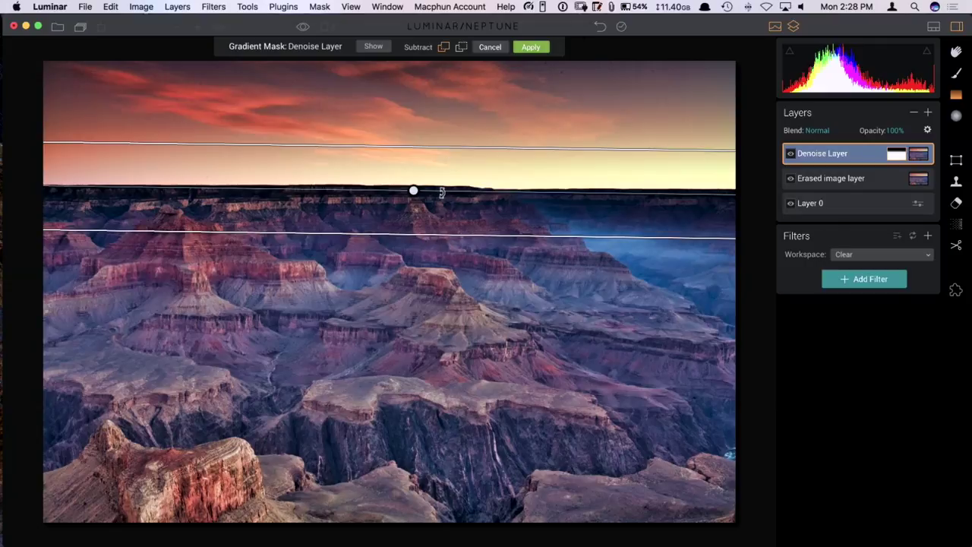
pyautogui.moveTo(435, 148); pyautogui.dragTo(411, 190)
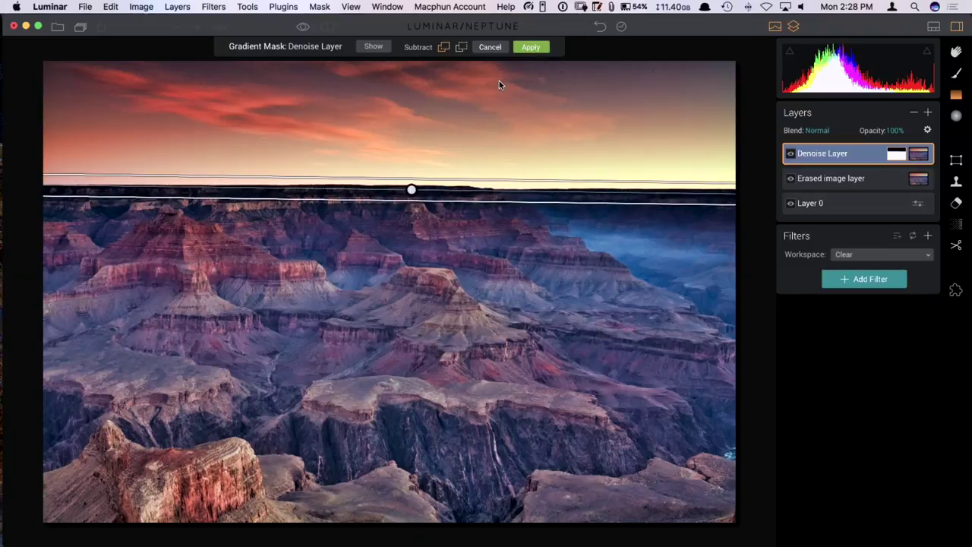
pyautogui.moveTo(425, 188); pyautogui.dragTo(368, 183)
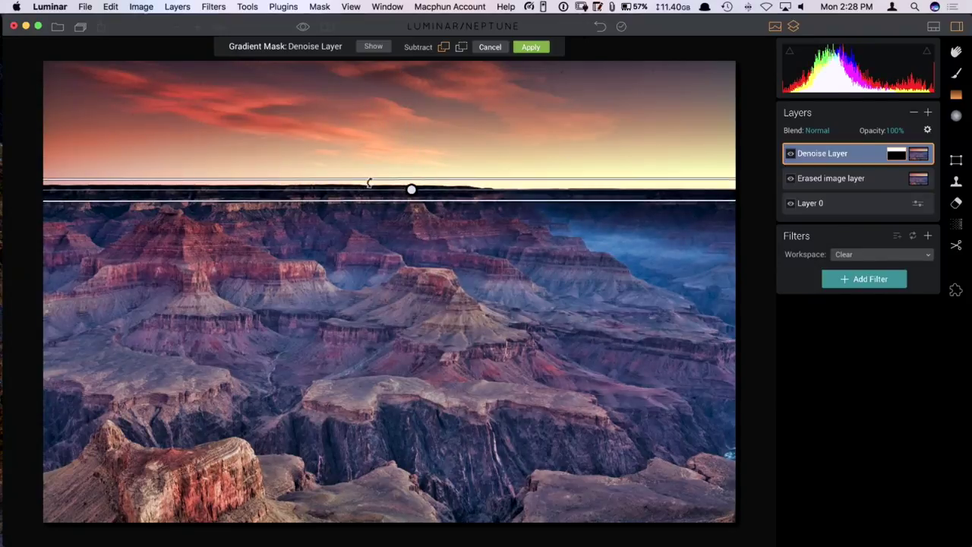
pyautogui.click(531, 47)
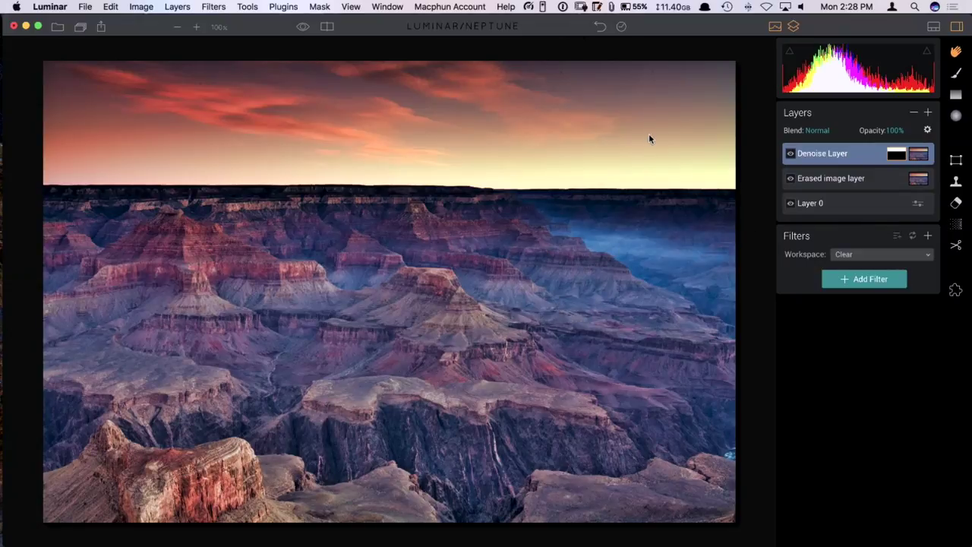
# Step: Compare the sky with the Denoise Layer shown and hidden, including at 100% zoom
pyautogui.click(791, 153)
pyautogui.click(792, 154)
pyautogui.press('super+1')
pyautogui.moveTo(727, 162); pyautogui.dragTo(653, 352)
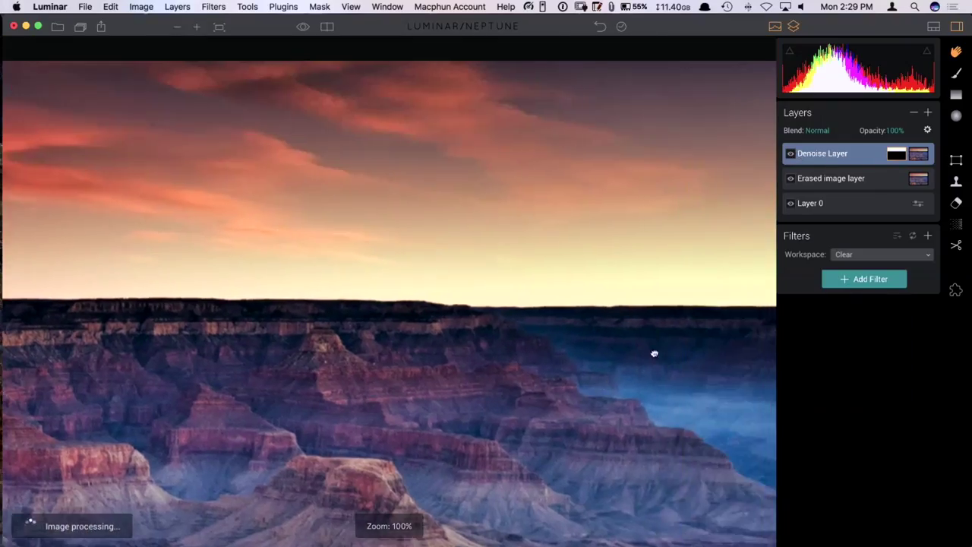
pyautogui.click(791, 154)
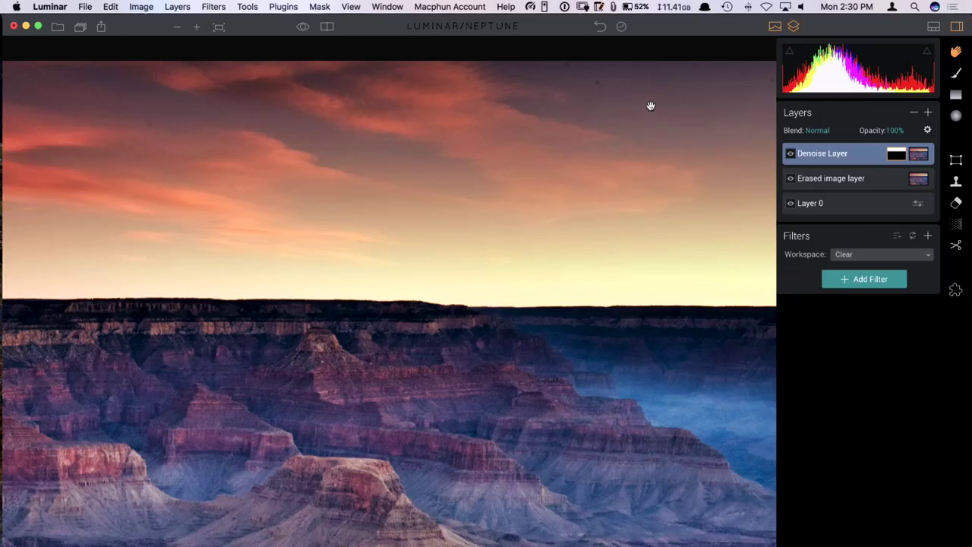
# Step: Close the canyon image and open 6-30-15_0131.jpg from the LUMINAR SHOW folder in Luminar
pyautogui.press('super+w')
pyautogui.click(447, 99)
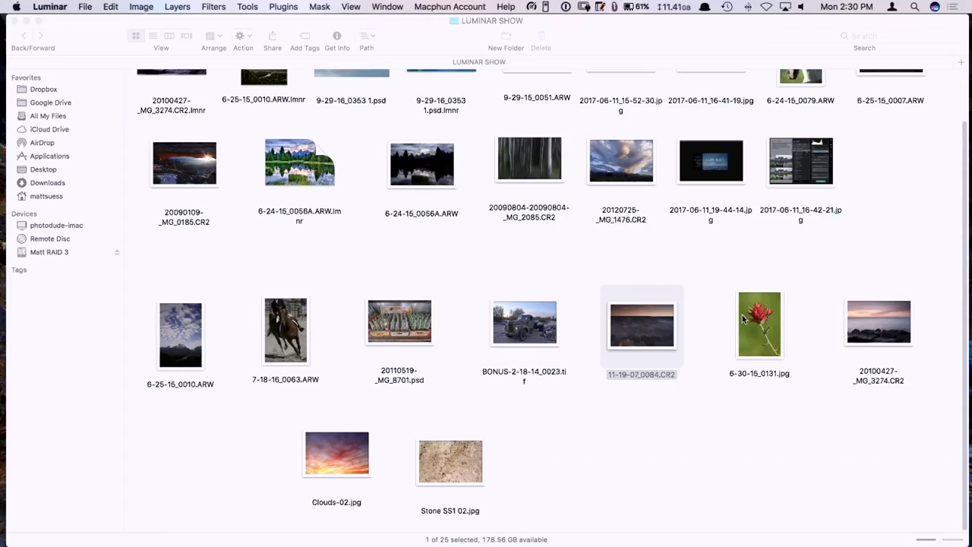
pyautogui.click(755, 322)
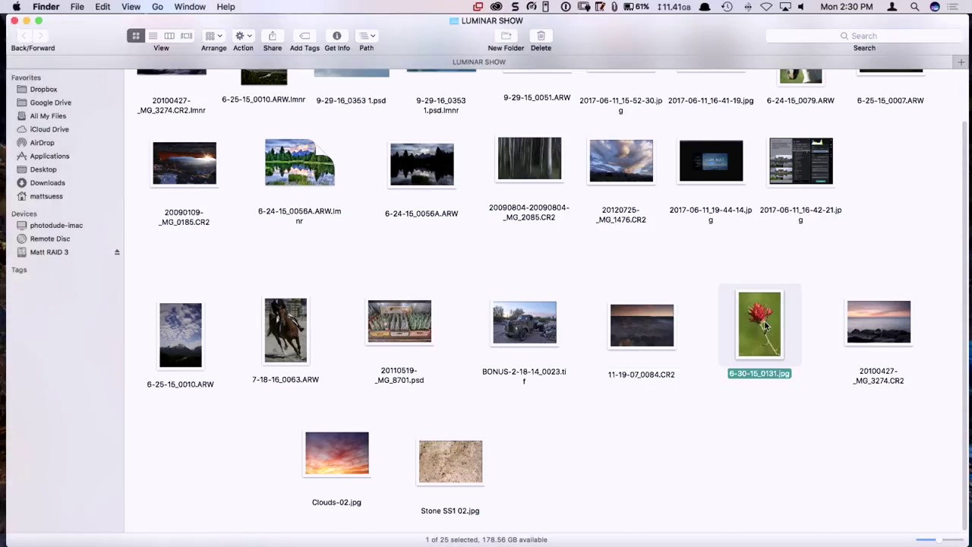
pyautogui.moveTo(756, 322); pyautogui.dragTo(25, 221)
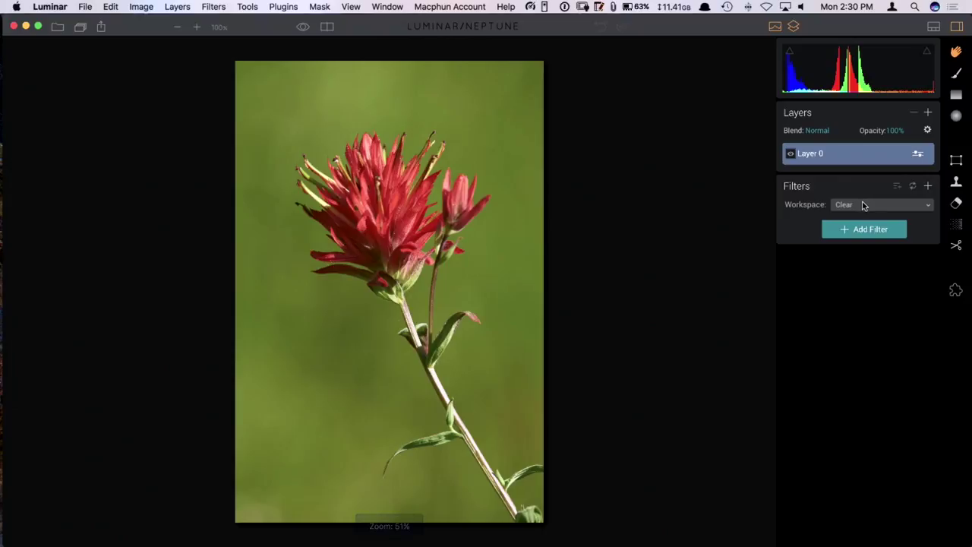
# Step: Load the Quick & Awesome workspace and set the Accent - AI Filter amount to 64
pyautogui.click(917, 205)
pyautogui.click(912, 240)
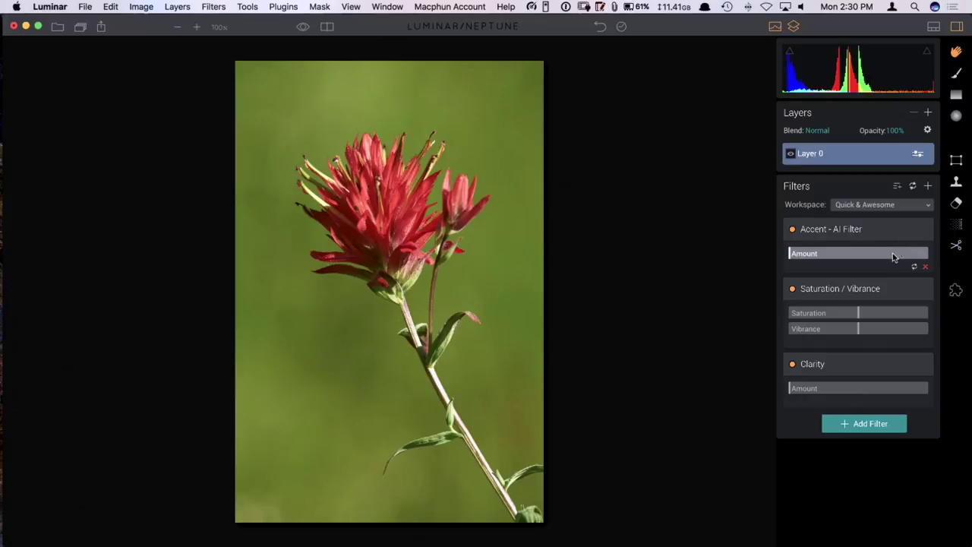
pyautogui.moveTo(875, 253)
pyautogui.mouseDown()
pyautogui.moveTo(893, 253)
pyautogui.moveTo(879, 253)
pyautogui.mouseUp()
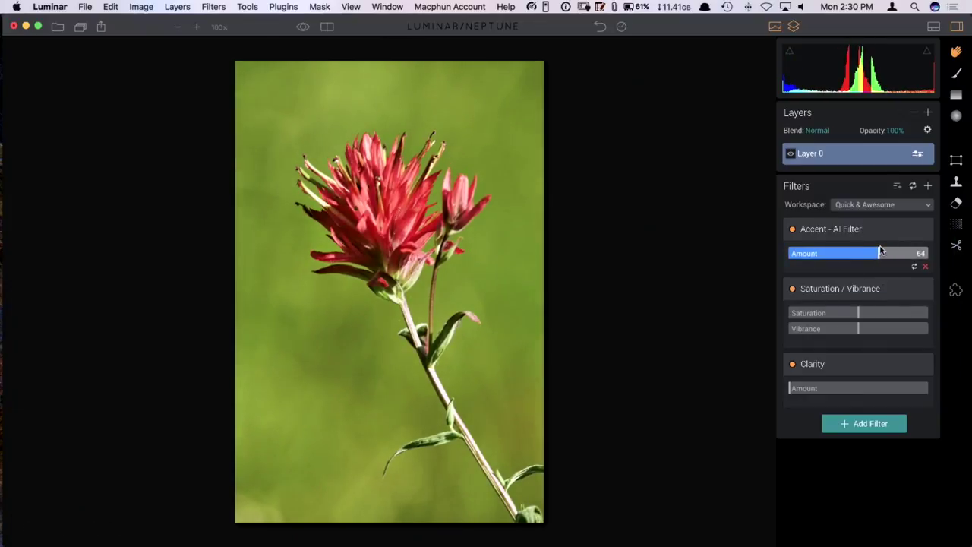
# Step: Add the HSL filter and mute the flower's background by lowering the yellow saturation and setting green saturation to -64
pyautogui.click(834, 426)
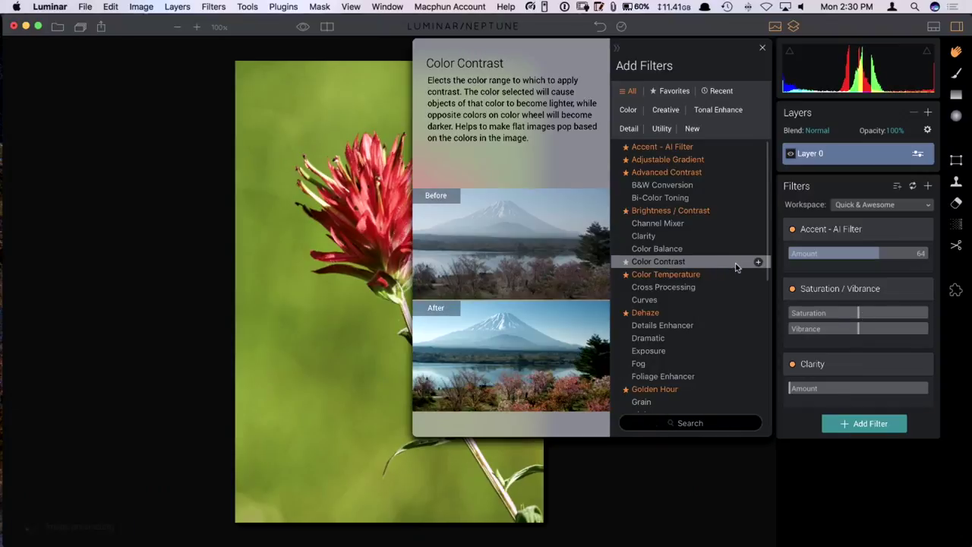
pyautogui.scroll(-1, 734, 261)
pyautogui.scroll(-7, 733, 262)
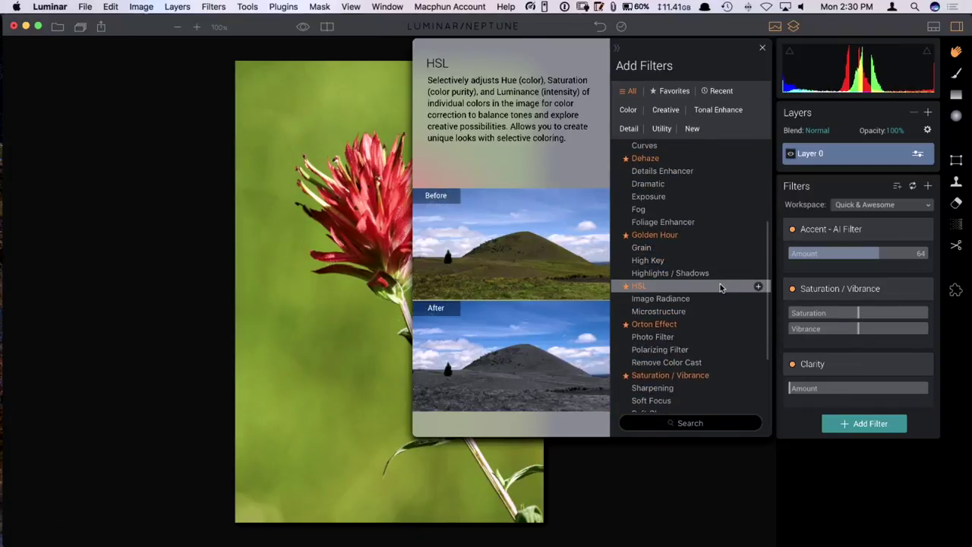
pyautogui.click(721, 288)
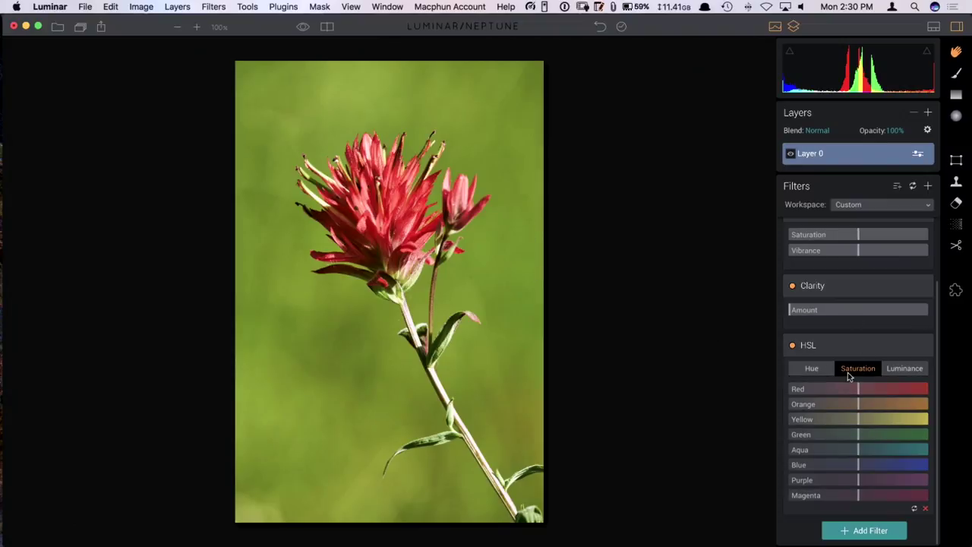
pyautogui.moveTo(857, 435); pyautogui.dragTo(816, 433)
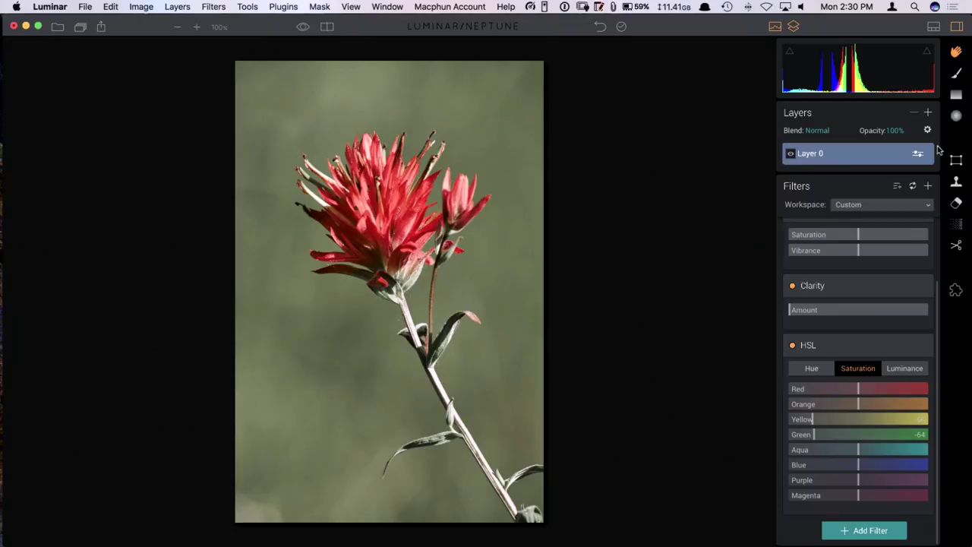
pyautogui.click(928, 113)
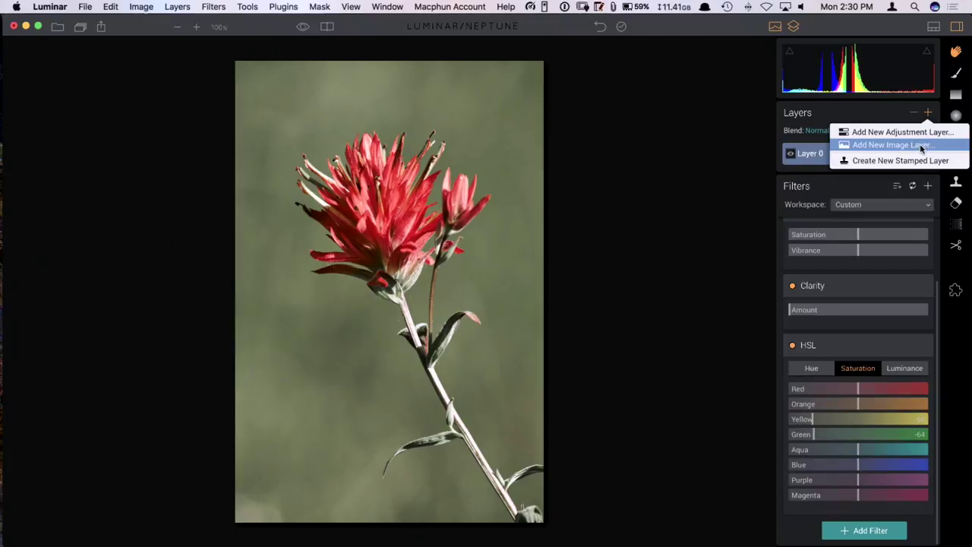
pyautogui.click(919, 145)
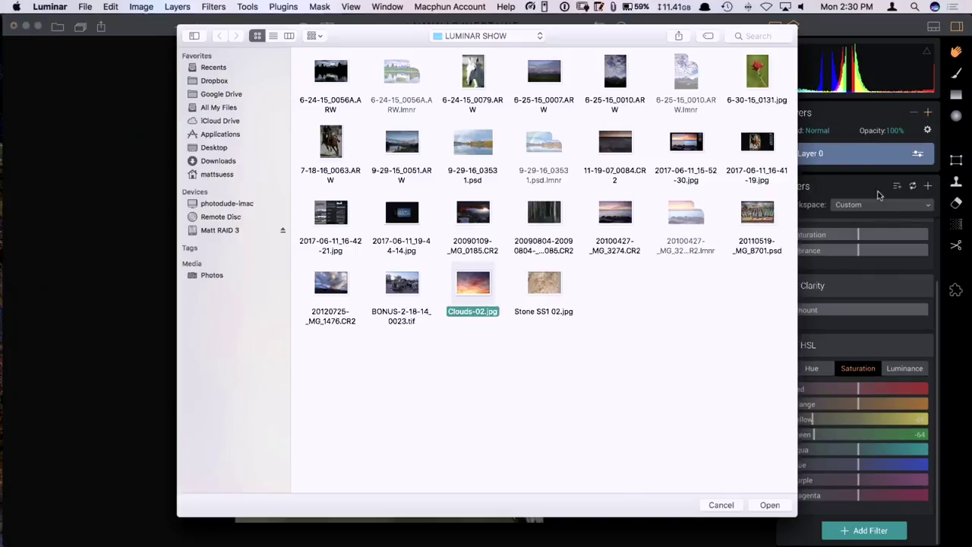
pyautogui.click(550, 294)
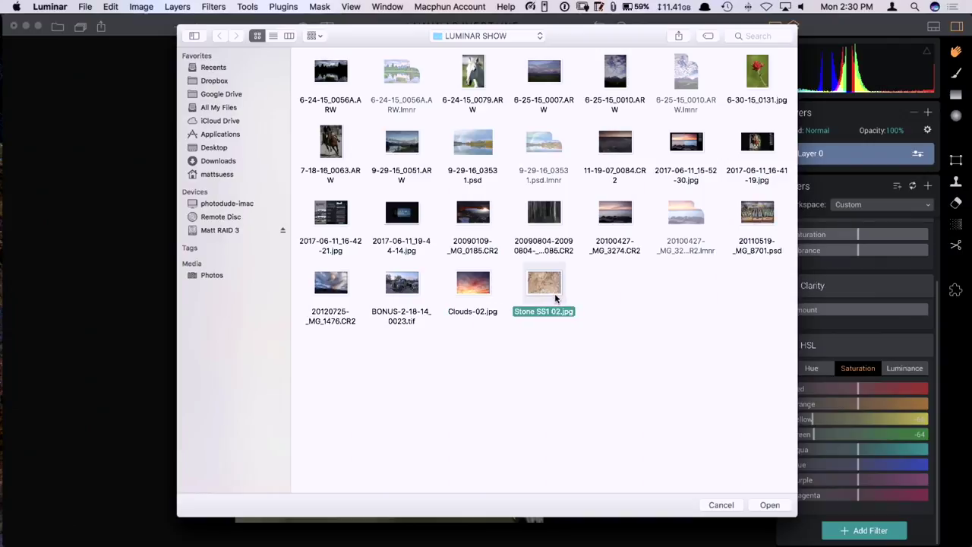
pyautogui.click(731, 508)
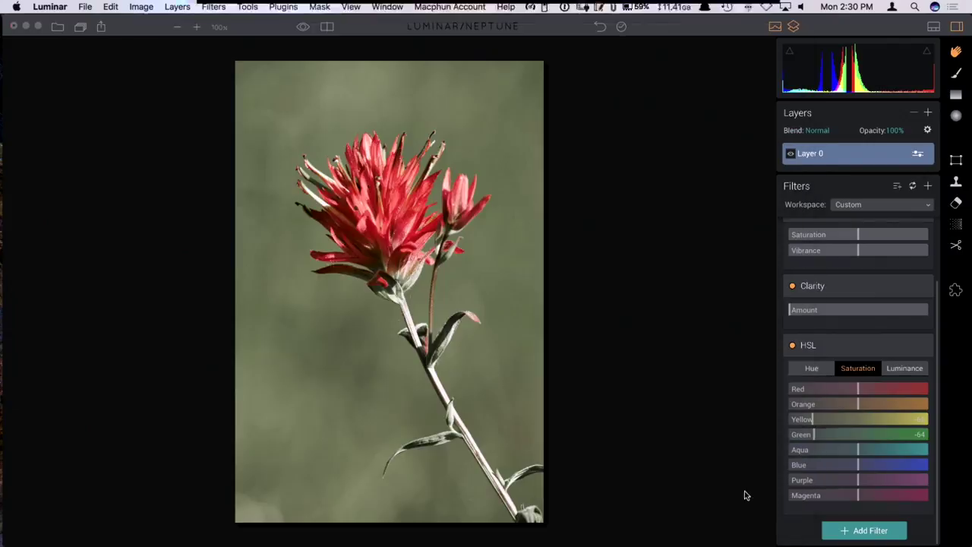
# Step: Add a new adjustment layer above the flower image and give it the Texture Overlay filter
pyautogui.click(926, 114)
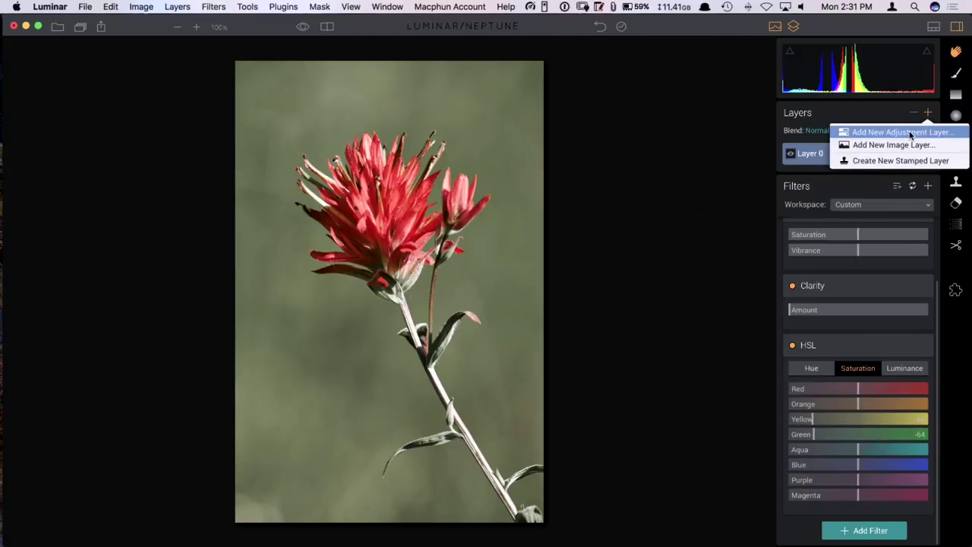
pyautogui.click(904, 133)
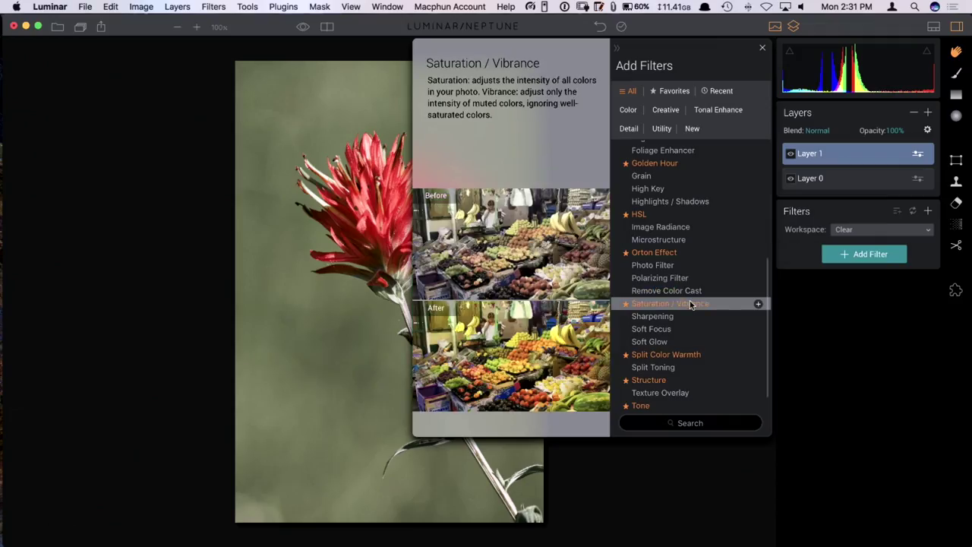
pyautogui.scroll(-2, 691, 303)
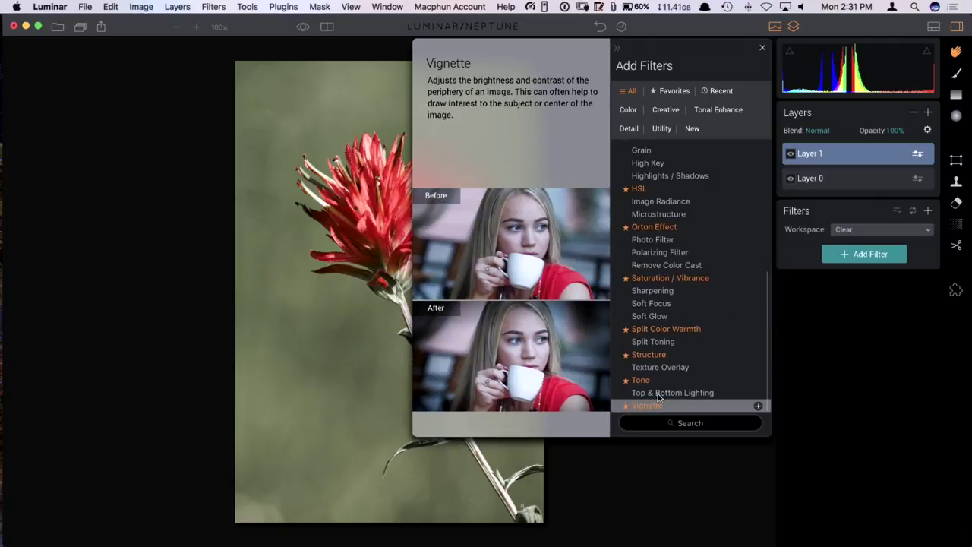
pyautogui.click(669, 368)
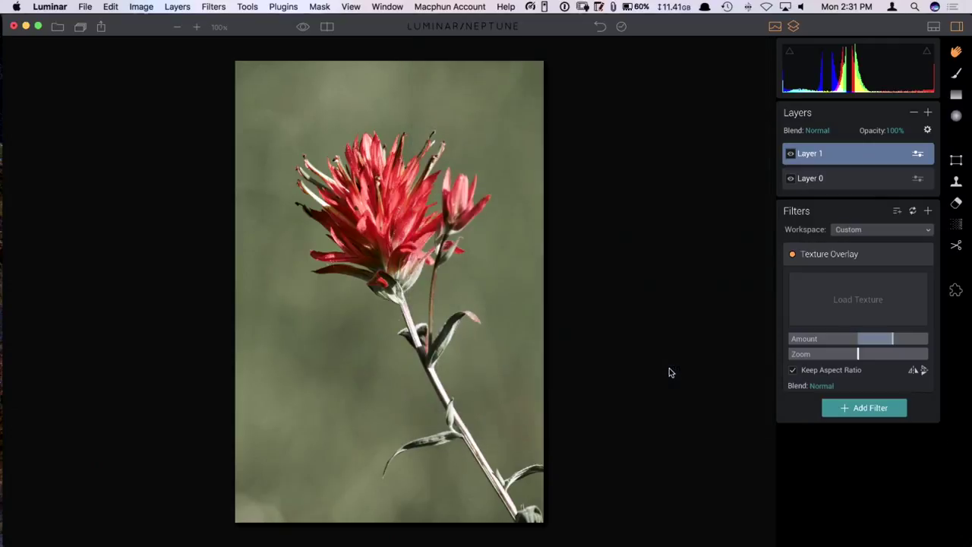
# Step: Load Stone SS1 02.jpg as the overlay texture and set its amount to 38
pyautogui.click(862, 301)
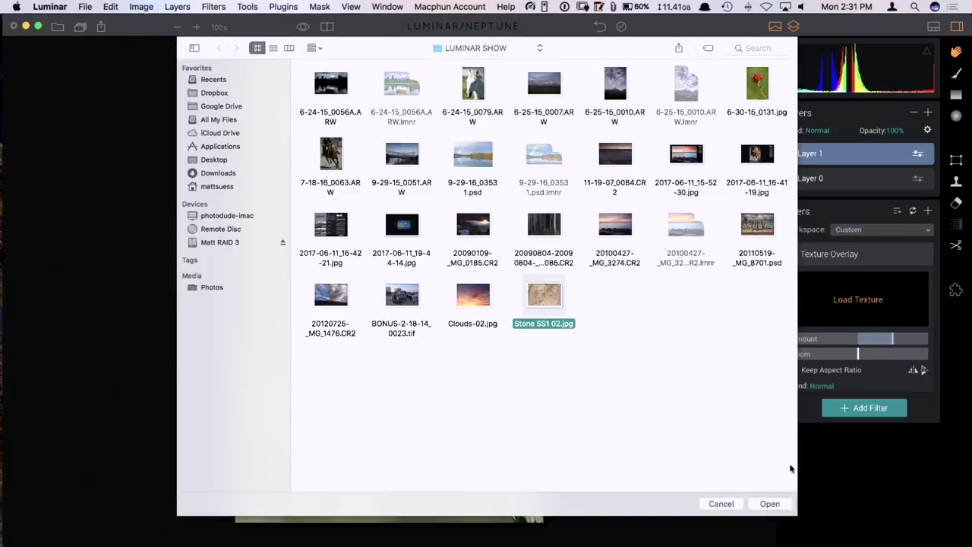
pyautogui.click(769, 503)
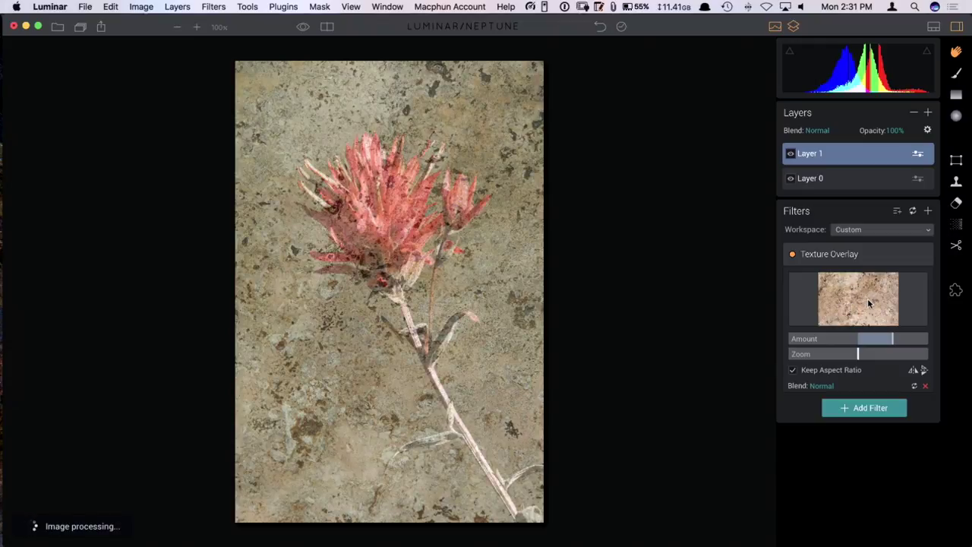
pyautogui.moveTo(890, 339)
pyautogui.mouseDown()
pyautogui.moveTo(862, 340)
pyautogui.moveTo(900, 340)
pyautogui.moveTo(885, 340)
pyautogui.mouseUp()
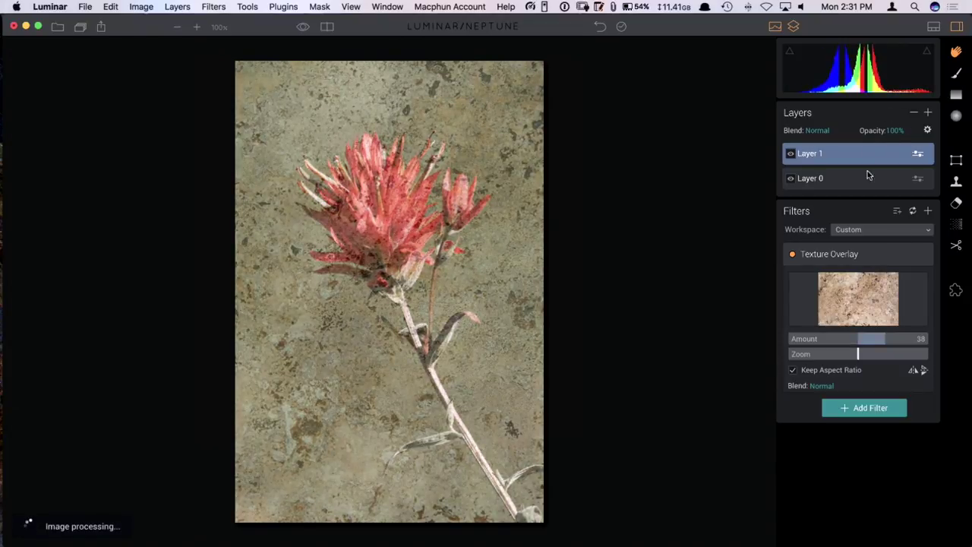
# Step: Leave the stone texture's zoom at 0 and set the Texture Overlay filter's blend mode to Overlay
pyautogui.moveTo(860, 354)
pyautogui.mouseDown()
pyautogui.moveTo(872, 357)
pyautogui.moveTo(858, 356)
pyautogui.mouseUp()
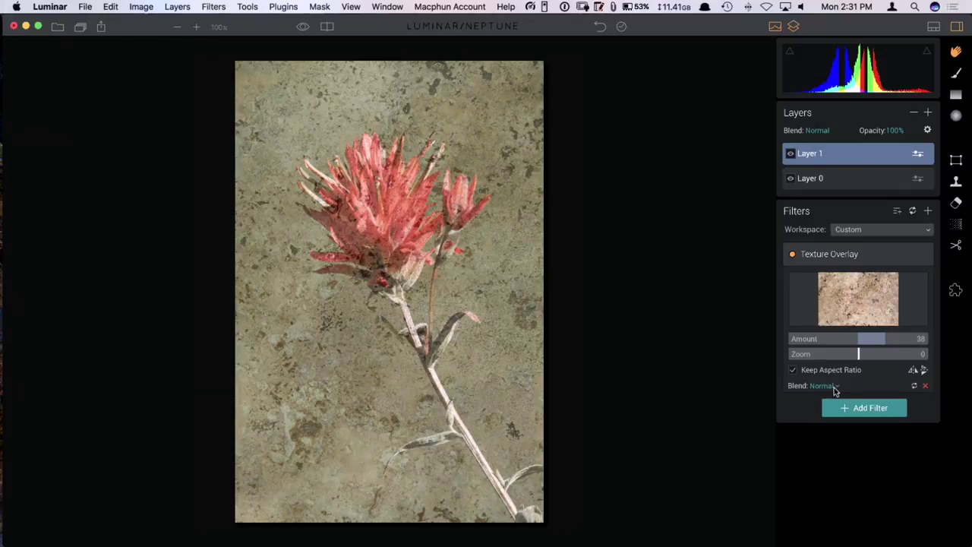
pyautogui.click(828, 386)
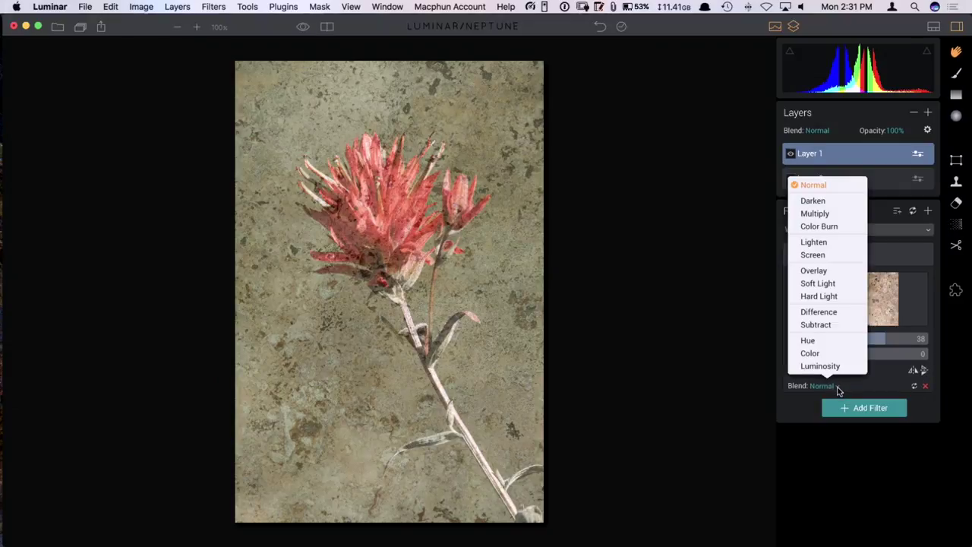
pyautogui.click(828, 272)
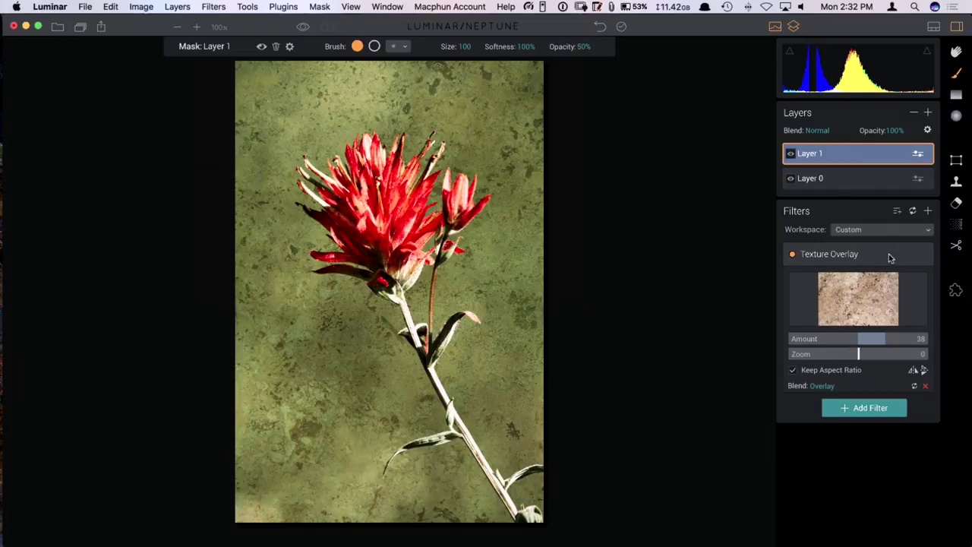
# Step: Mask the Texture Overlay filter by erasing the stone texture from the red bloom, reducing the brush size to 64
pyautogui.click(888, 253)
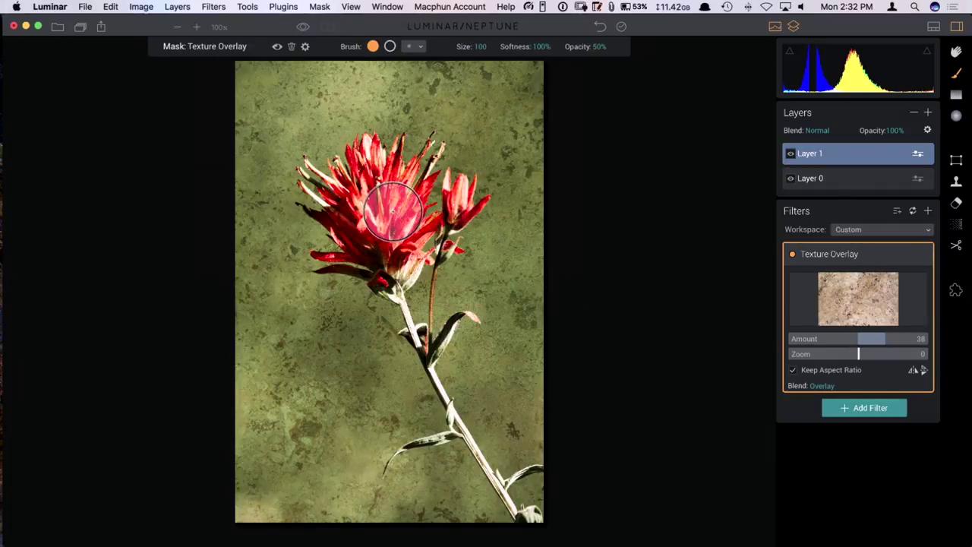
pyautogui.moveTo(400, 215); pyautogui.dragTo(383, 112)
pyautogui.click(390, 47)
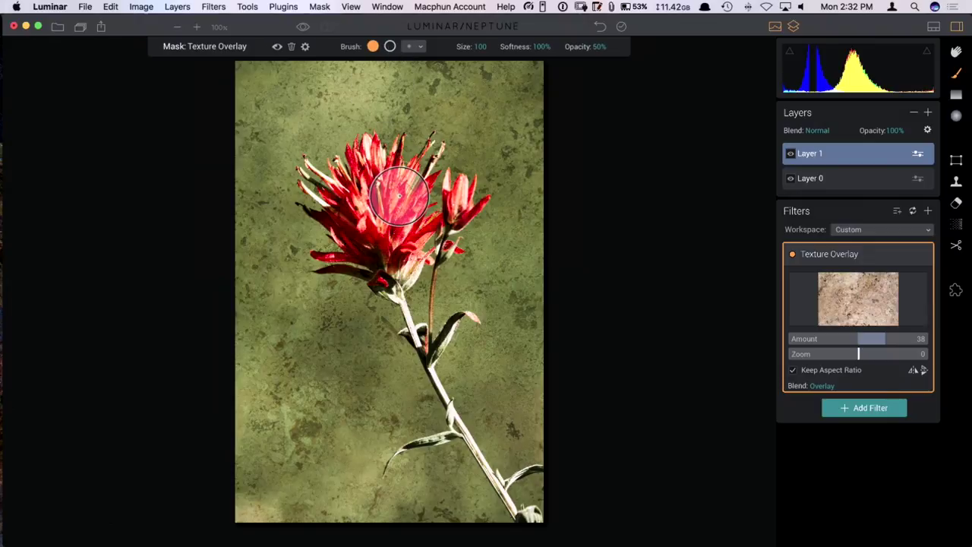
pyautogui.moveTo(399, 196)
pyautogui.mouseDown()
pyautogui.moveTo(396, 230)
pyautogui.moveTo(373, 196)
pyautogui.moveTo(400, 191)
pyautogui.moveTo(387, 247)
pyautogui.moveTo(391, 195)
pyautogui.moveTo(380, 182)
pyautogui.moveTo(366, 221)
pyautogui.moveTo(397, 222)
pyautogui.moveTo(400, 206)
pyautogui.moveTo(402, 252)
pyautogui.moveTo(462, 200)
pyautogui.moveTo(391, 257)
pyautogui.moveTo(353, 227)
pyautogui.moveTo(370, 224)
pyautogui.moveTo(377, 168)
pyautogui.moveTo(395, 247)
pyautogui.moveTo(372, 254)
pyautogui.moveTo(391, 277)
pyautogui.moveTo(410, 227)
pyautogui.mouseUp()
pyautogui.press('[')
pyautogui.press('[')
pyautogui.press('[')
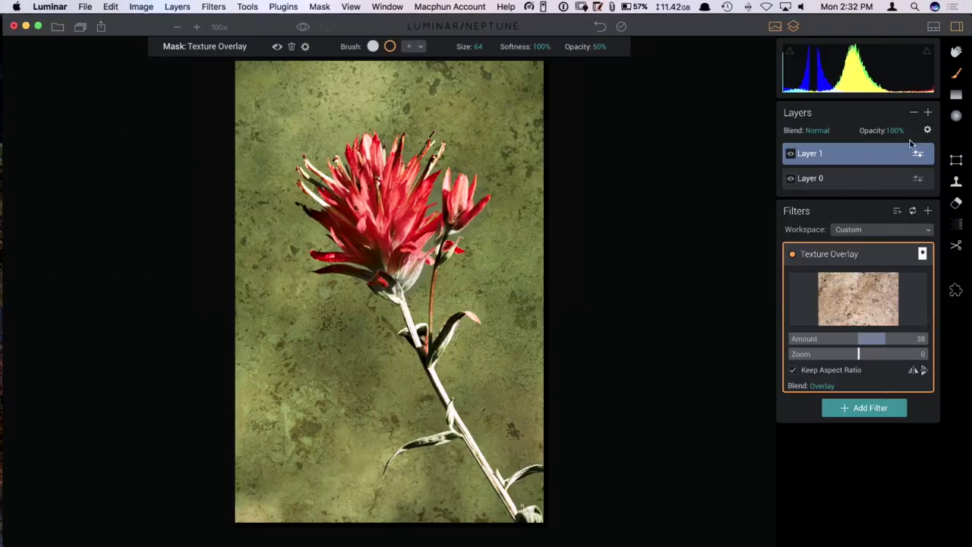
# Step: Add a new adjustment layer on top with a Vignette filter and set its amount to -92
pyautogui.click(928, 114)
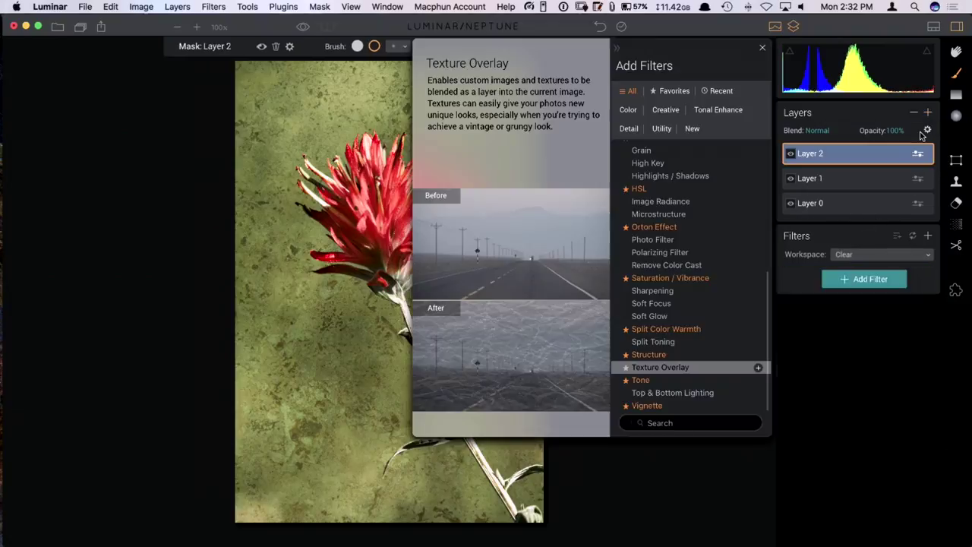
pyautogui.click(919, 131)
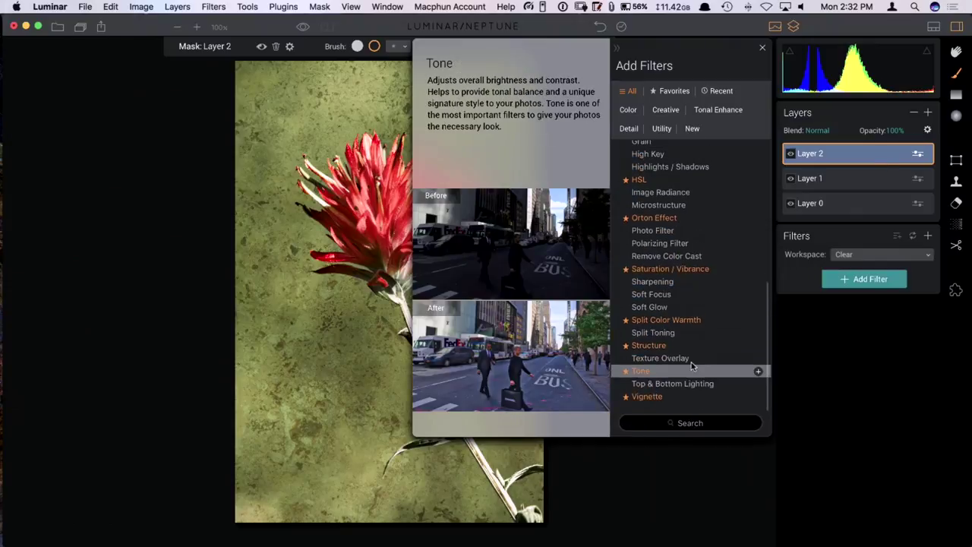
pyautogui.click(647, 405)
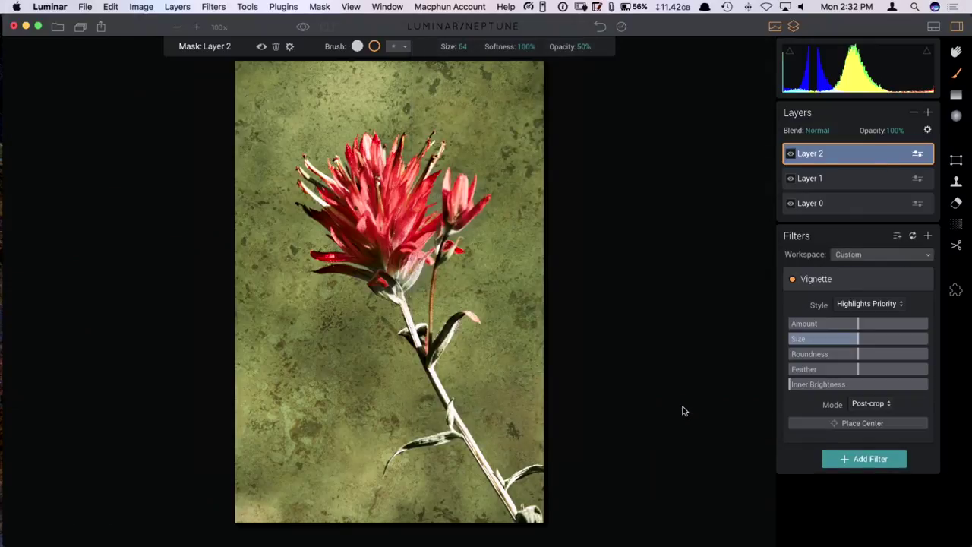
pyautogui.moveTo(817, 325)
pyautogui.mouseDown()
pyautogui.moveTo(792, 323)
pyautogui.moveTo(805, 325)
pyautogui.mouseUp()
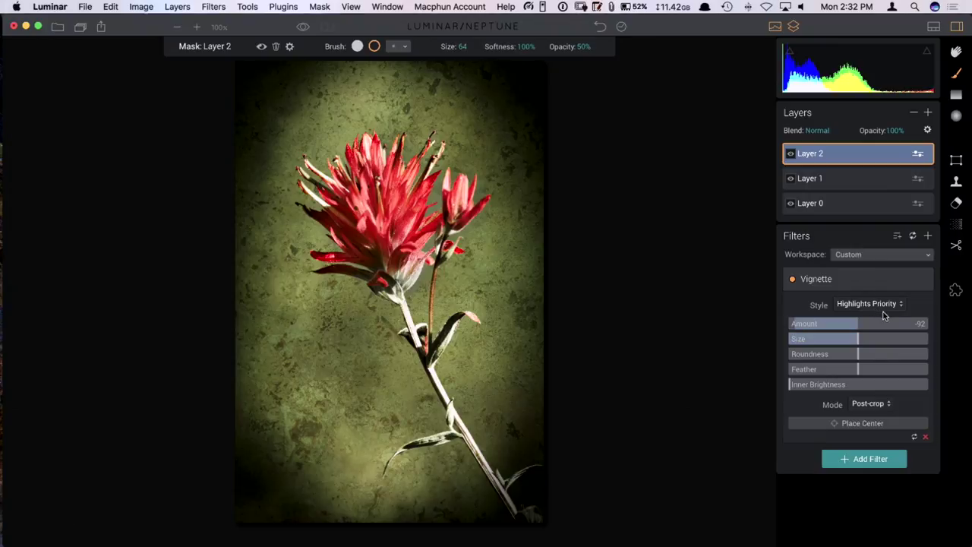
# Step: Try centering the vignette on the flower's lower stem, reset the filter, and set its amount to -100
pyautogui.click(833, 426)
pyautogui.click(460, 366)
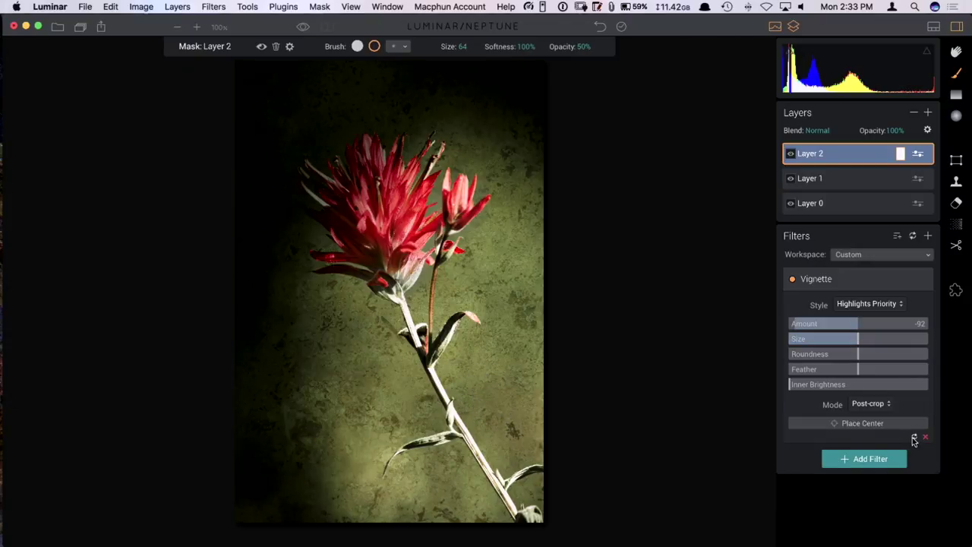
pyautogui.click(914, 438)
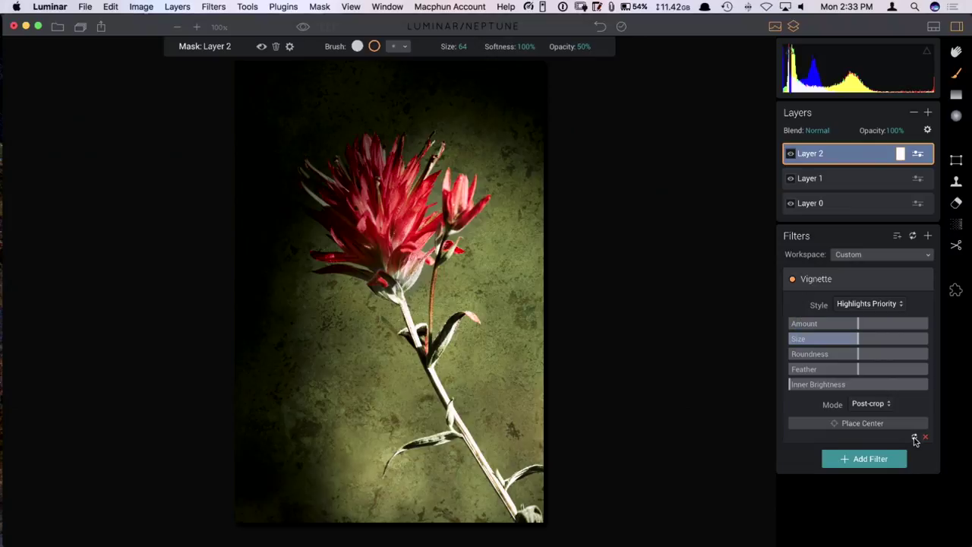
pyautogui.moveTo(858, 323); pyautogui.dragTo(785, 325)
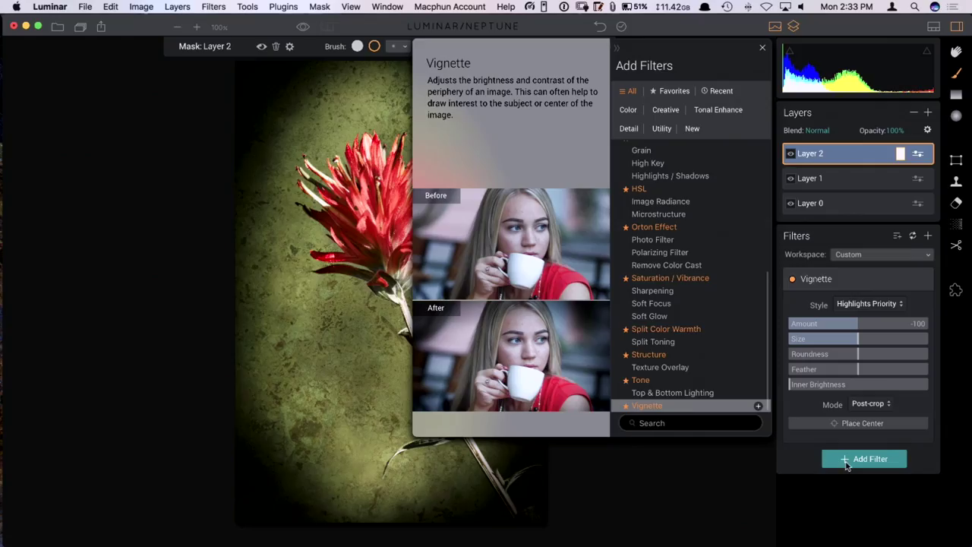
# Step: Stack a second Vignette filter with an amount of -100 on the same layer, and remove it again
pyautogui.click(659, 407)
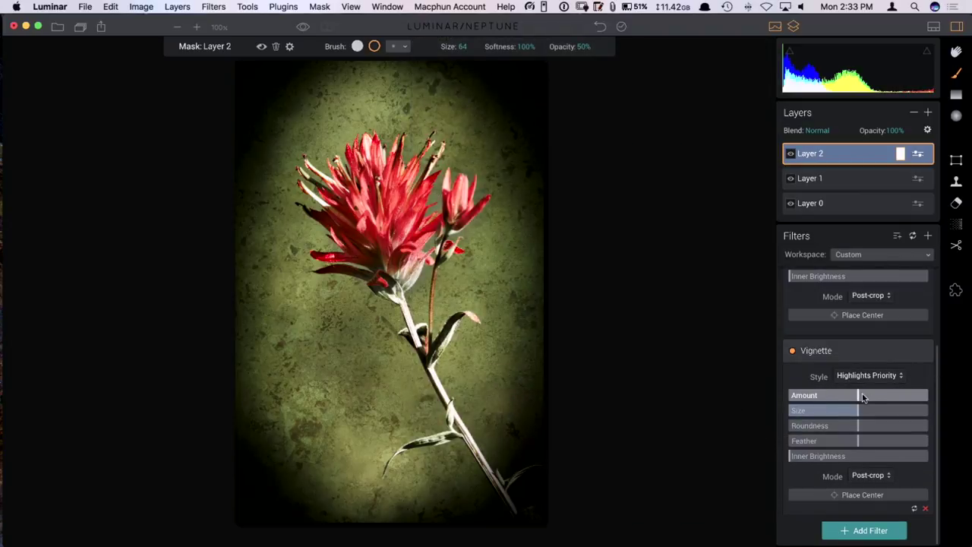
pyautogui.moveTo(853, 395); pyautogui.dragTo(749, 391)
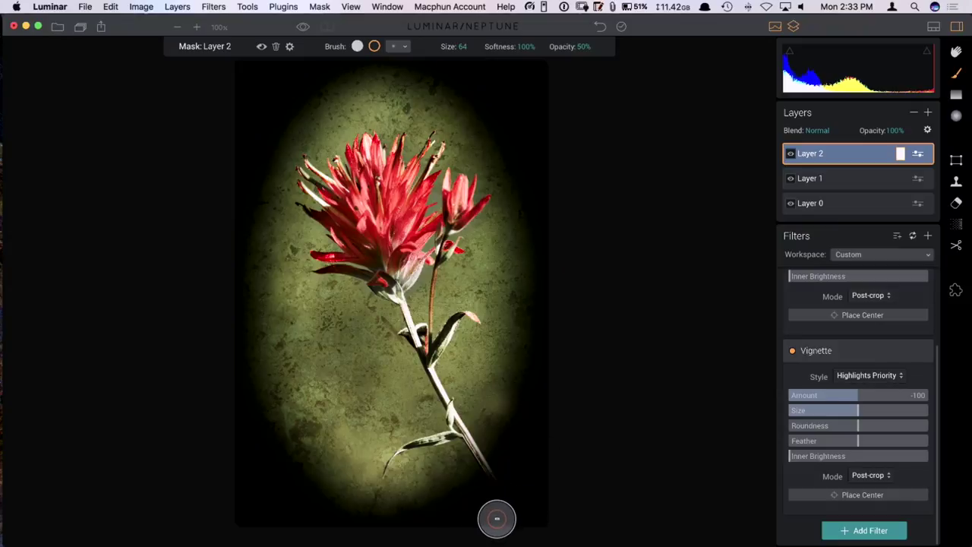
pyautogui.moveTo(936, 372); pyautogui.dragTo(932, 288)
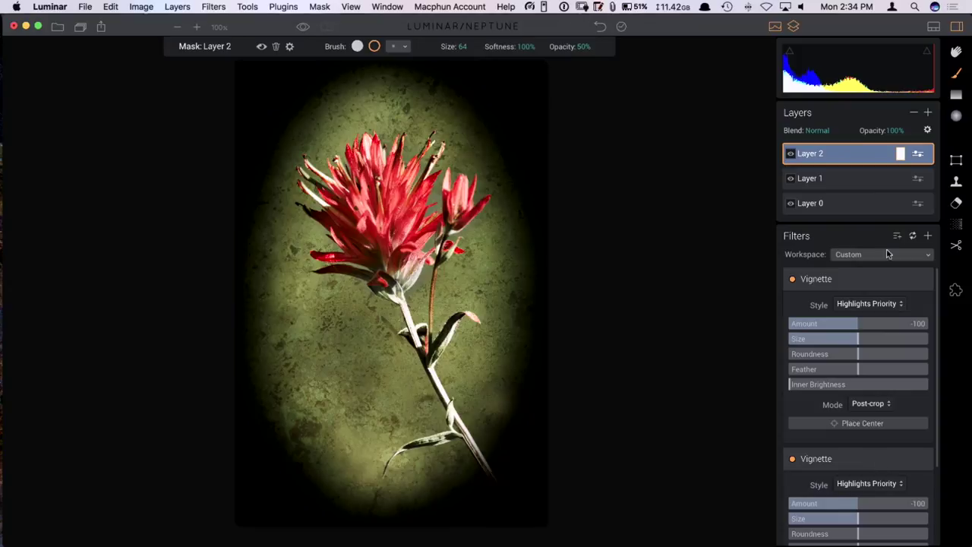
pyautogui.moveTo(939, 338); pyautogui.dragTo(937, 423)
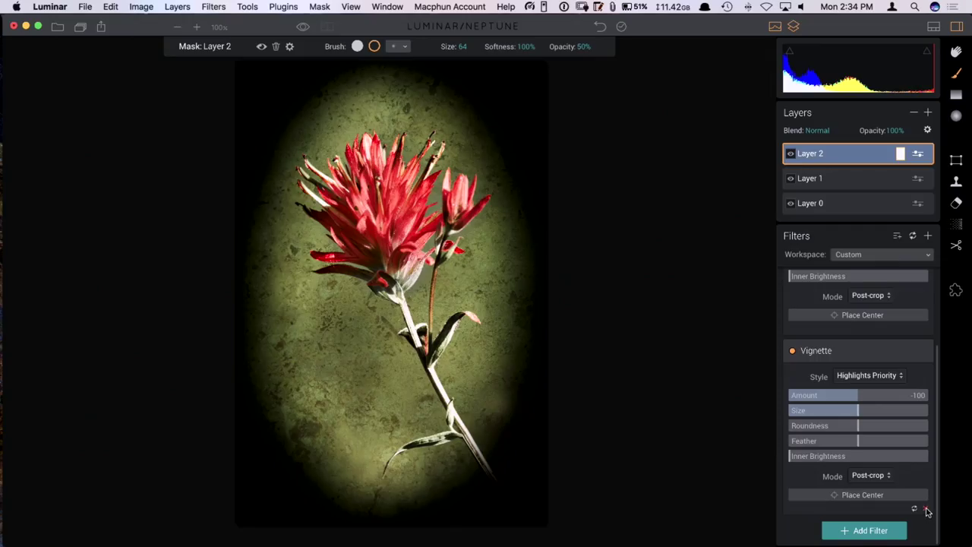
pyautogui.click(925, 508)
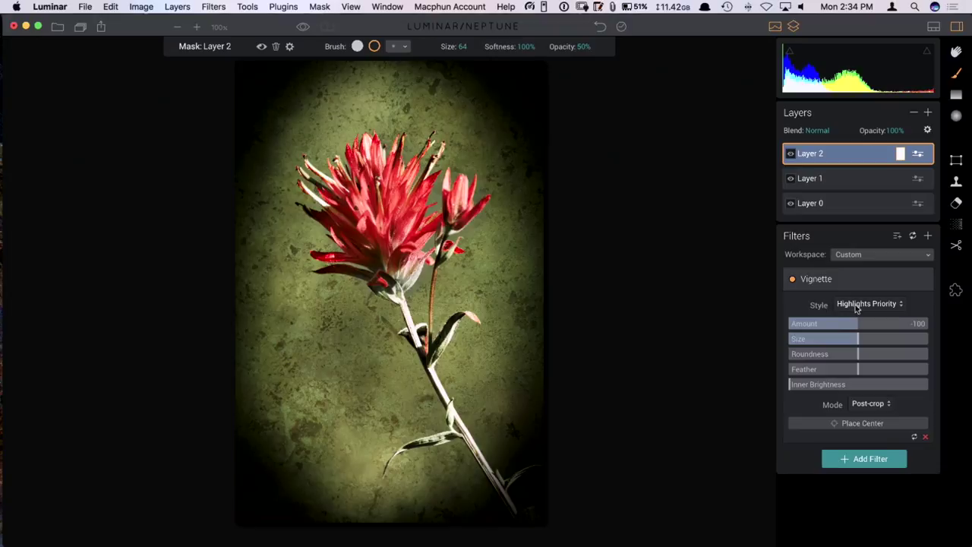
# Step: Change the vignette's style to Paint Overlay and reduce its size to 0
pyautogui.click(895, 305)
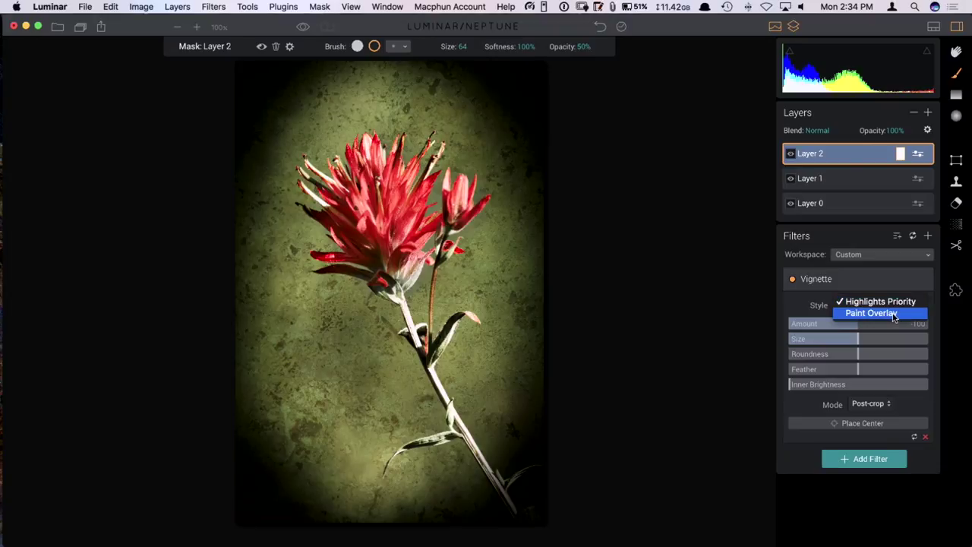
pyautogui.click(894, 314)
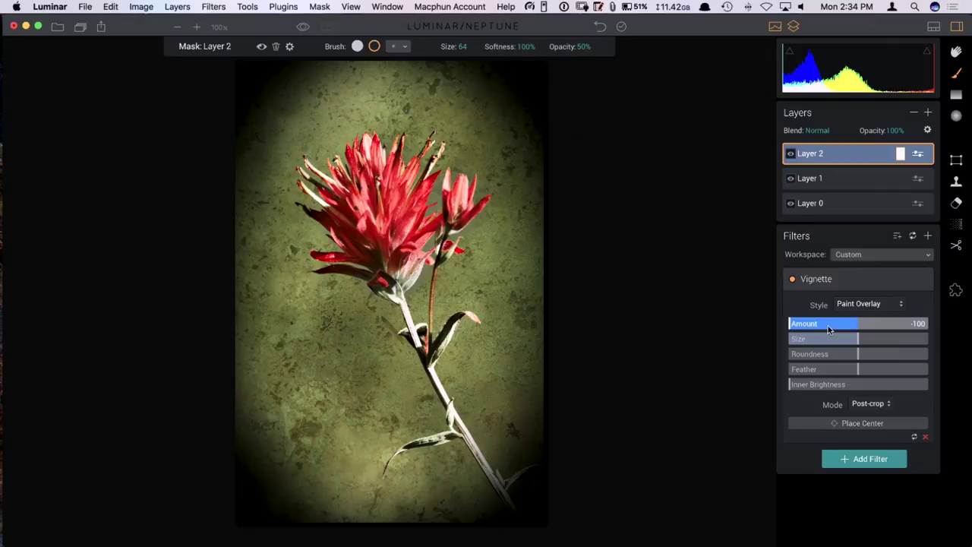
pyautogui.moveTo(857, 339); pyautogui.dragTo(777, 341)
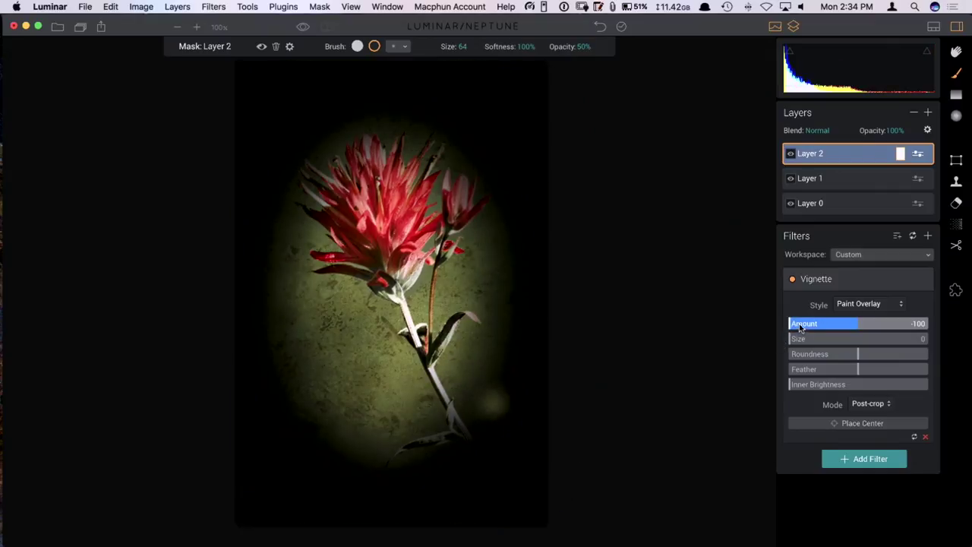
# Step: Compare the vignette styles by switching to Highlights Priority and back to Paint Overlay
pyautogui.click(873, 293)
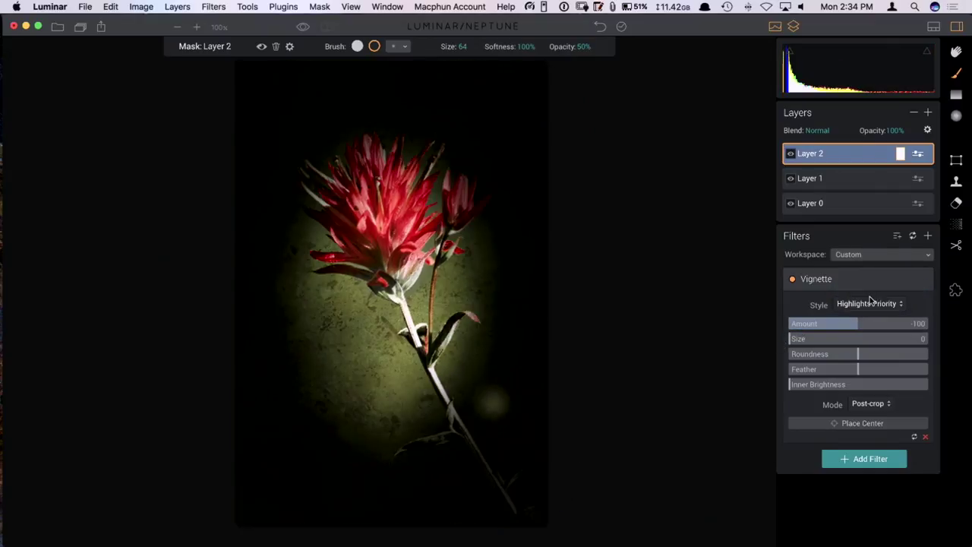
pyautogui.click(786, 338)
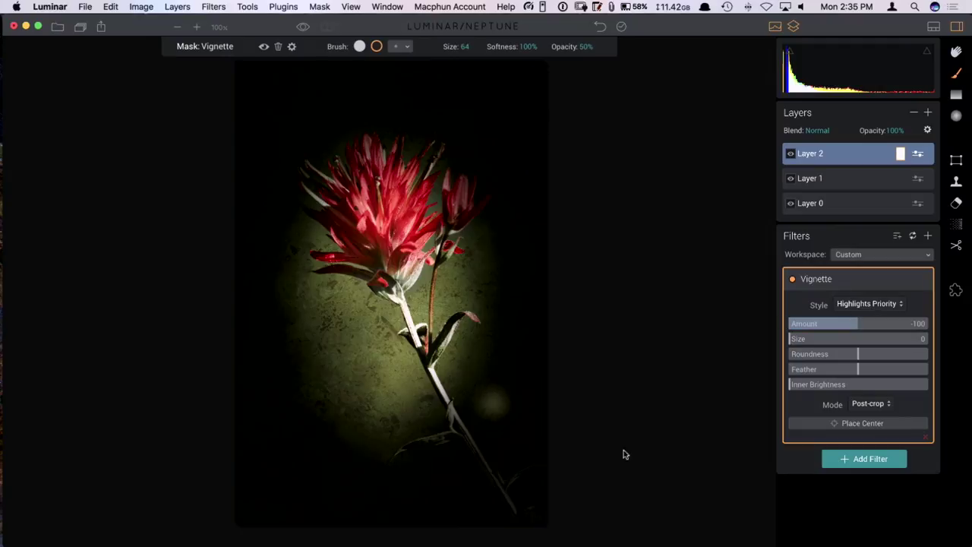
pyautogui.click(874, 304)
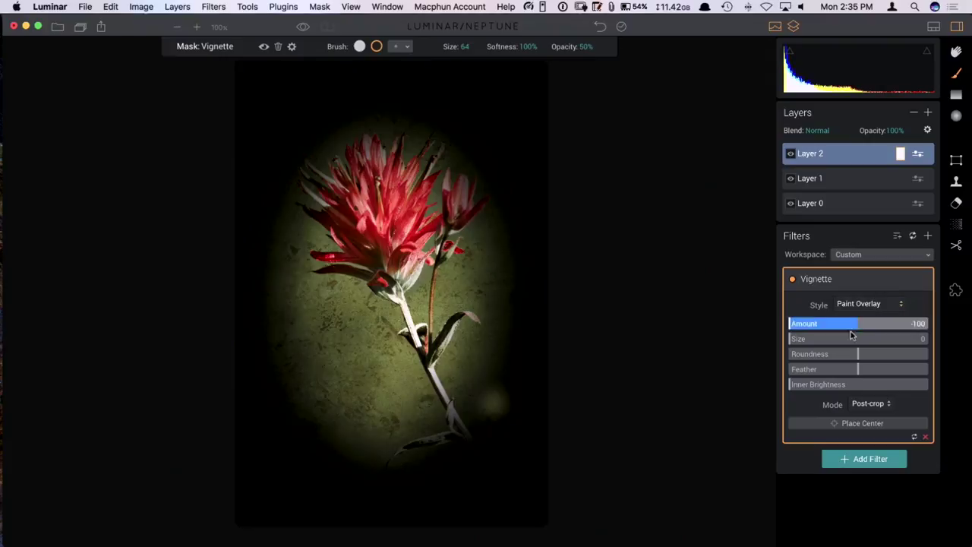